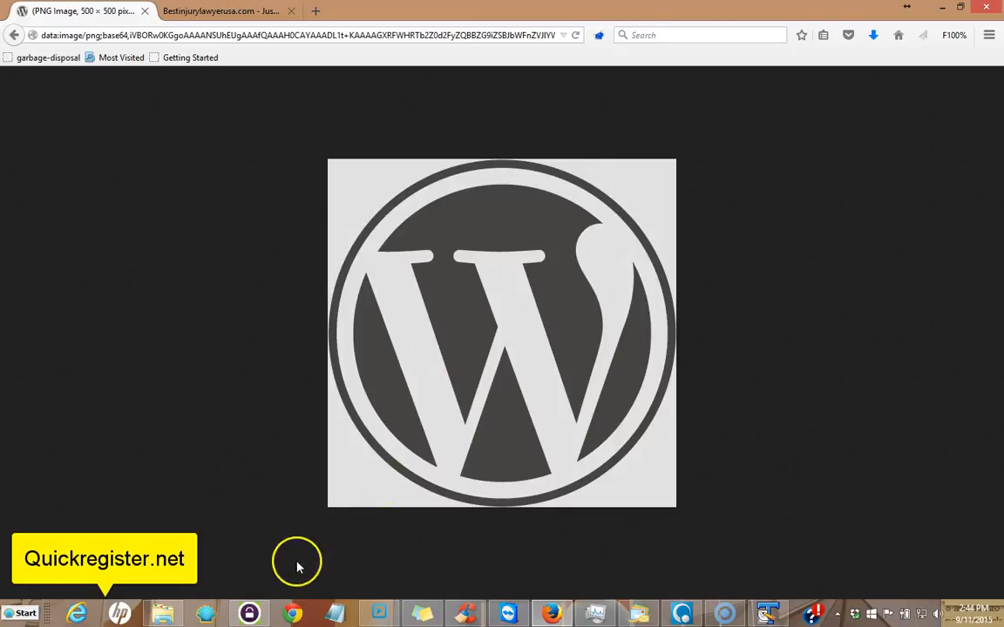
- Switch from Firefox to the WS_FTP LE client window using the taskbar
left_click(250, 613)
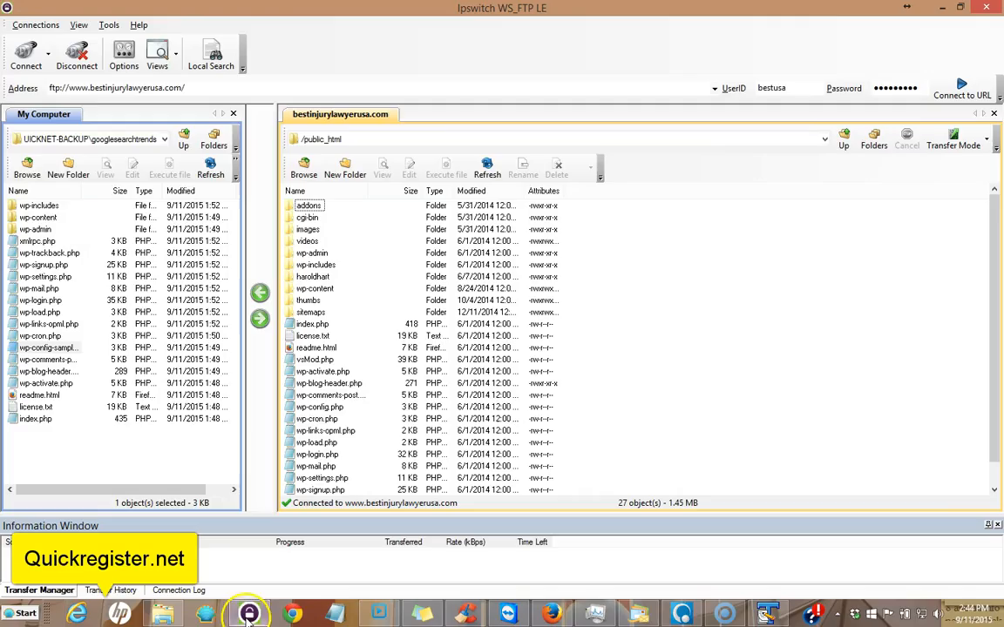
- Connect to the saved bestinjurylawyerusa.com site from Site Manager and open the remote public_html folder
left_click(35, 25)
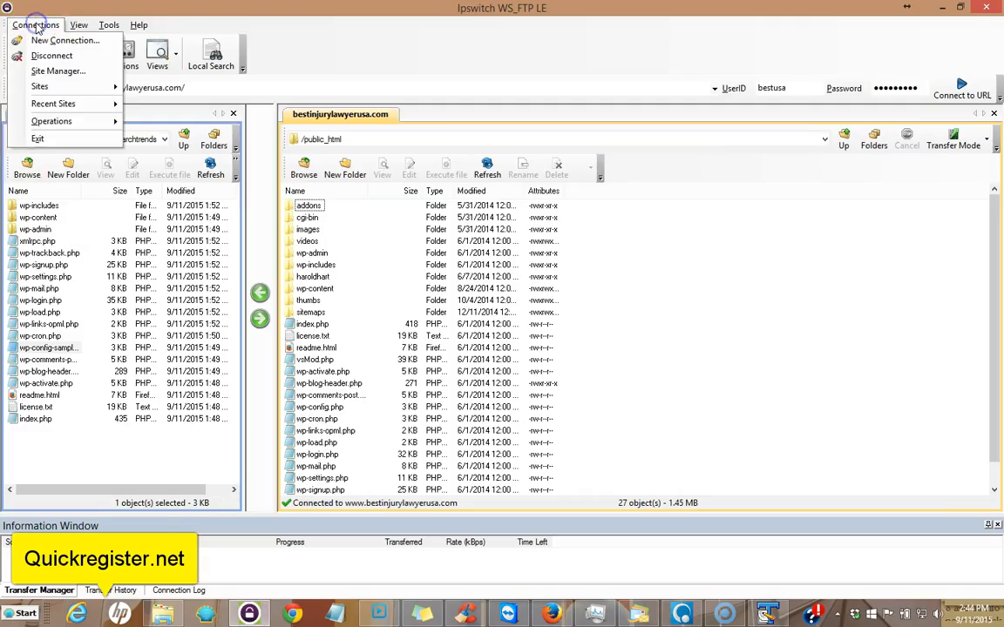
left_click(58, 71)
left_click(440, 273)
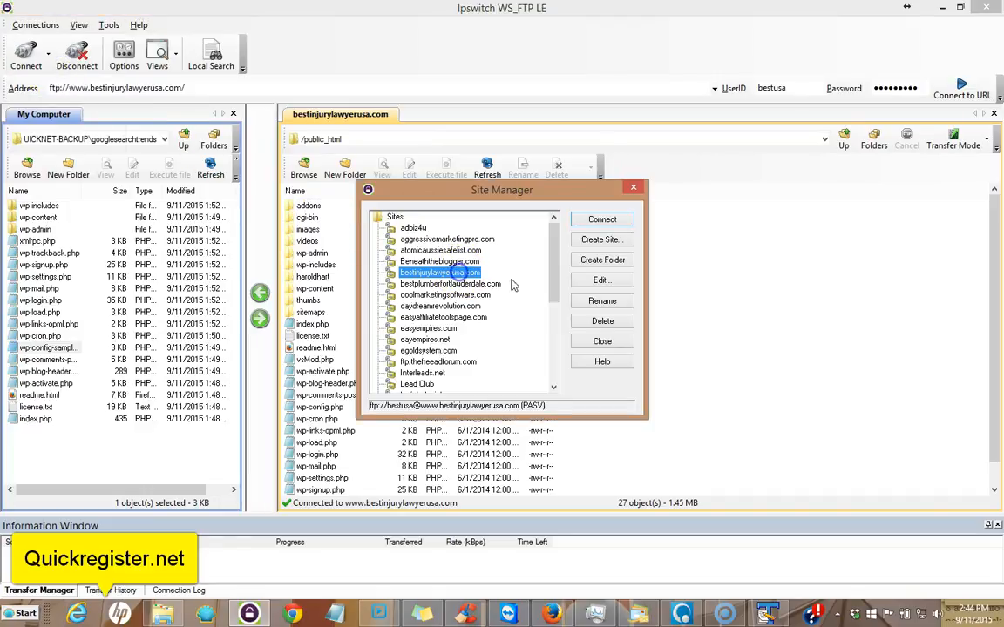
left_click(602, 221)
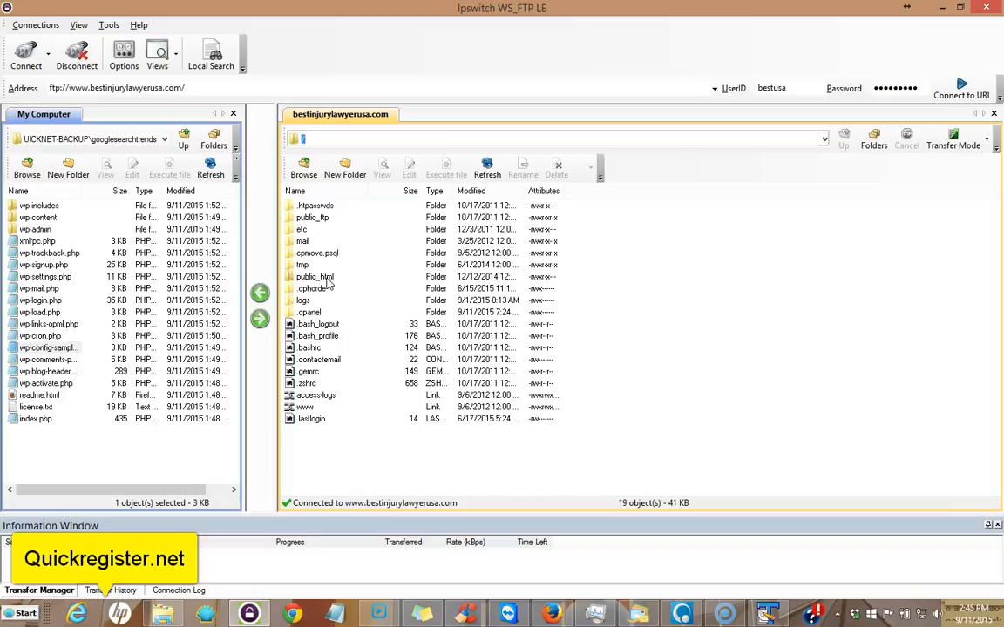
double_click(328, 278)
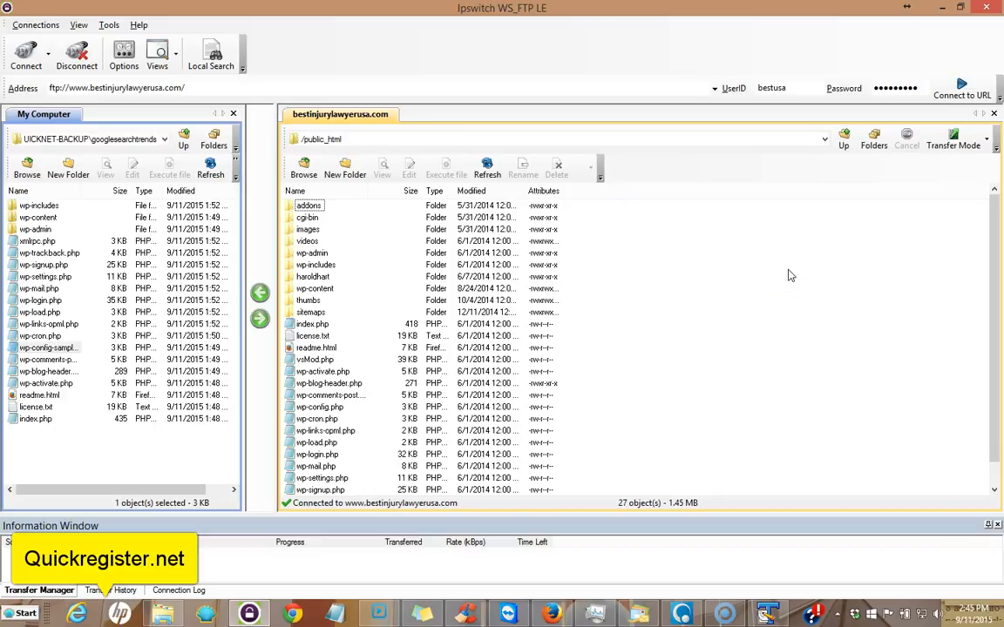
- Add a remote directory named texaslawyers under /public_html
left_click(346, 172)
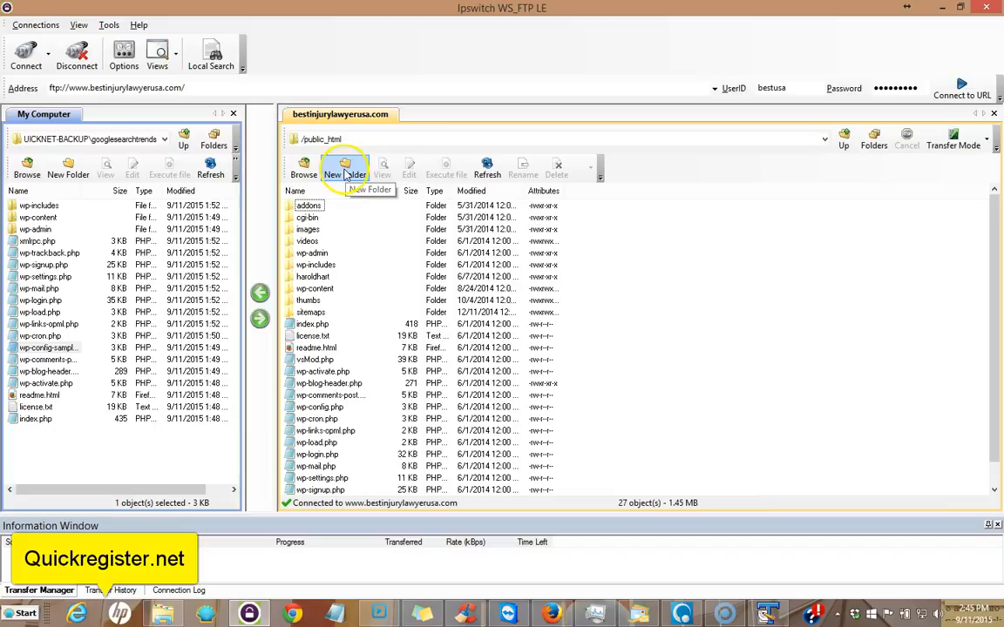
left_click(346, 173)
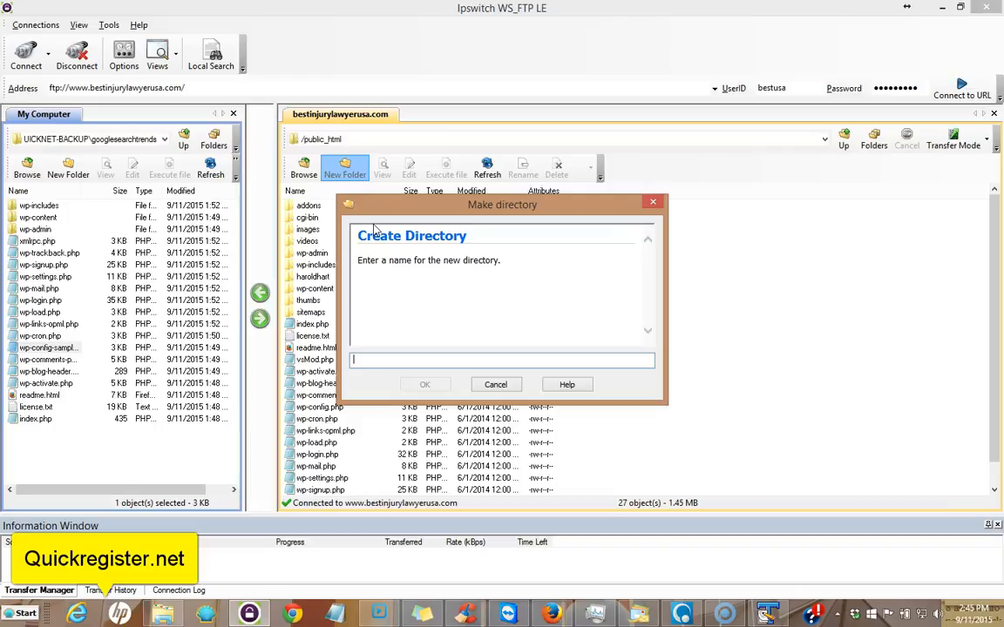
type("texaslawyers")
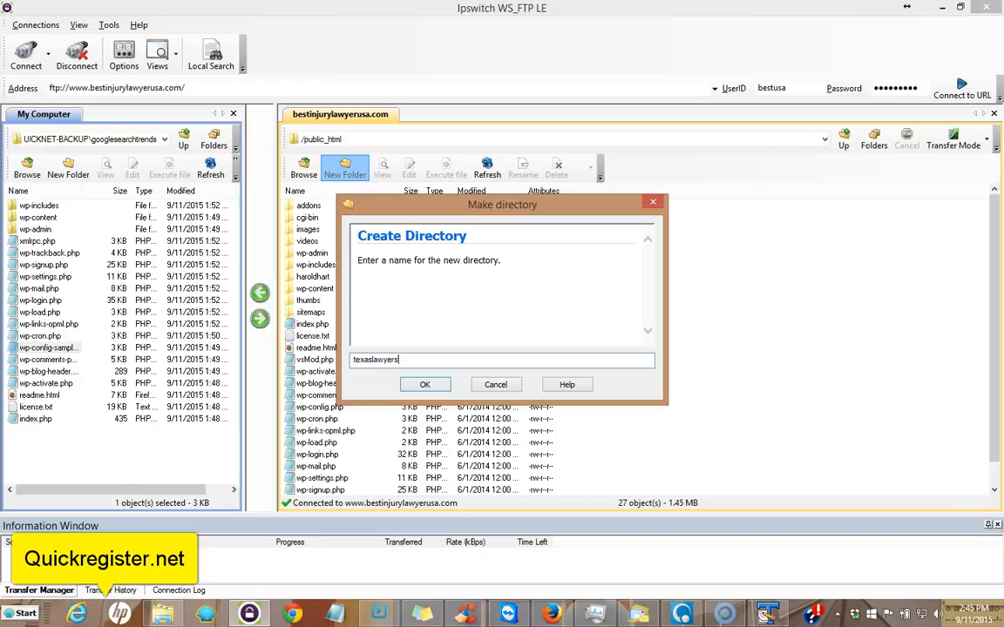
left_click(424, 384)
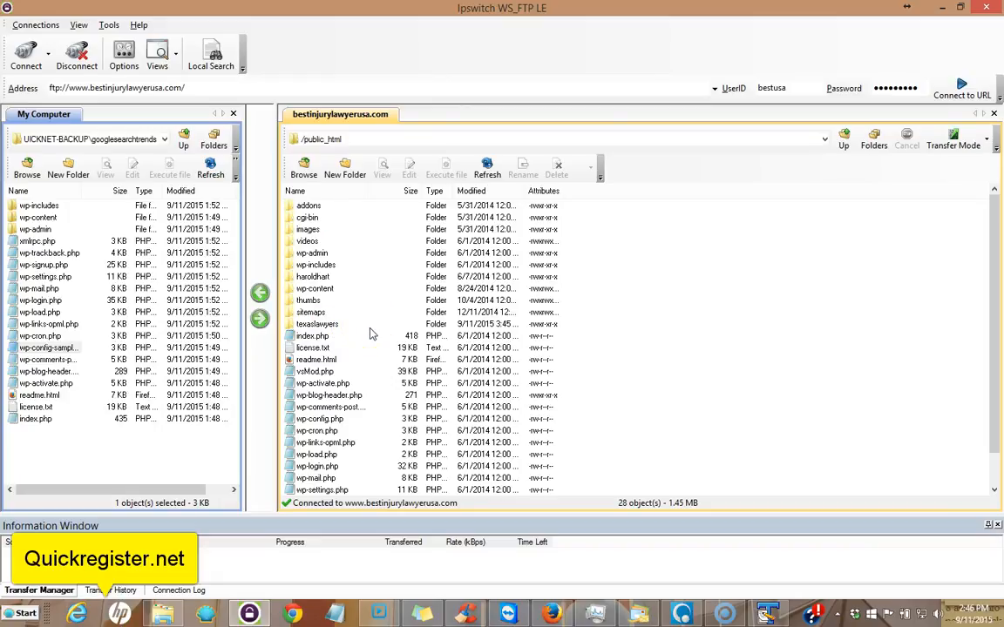
- Go from Firefox's Google results to WordPress.org and start the WordPress 4.3 download
left_click(550, 614)
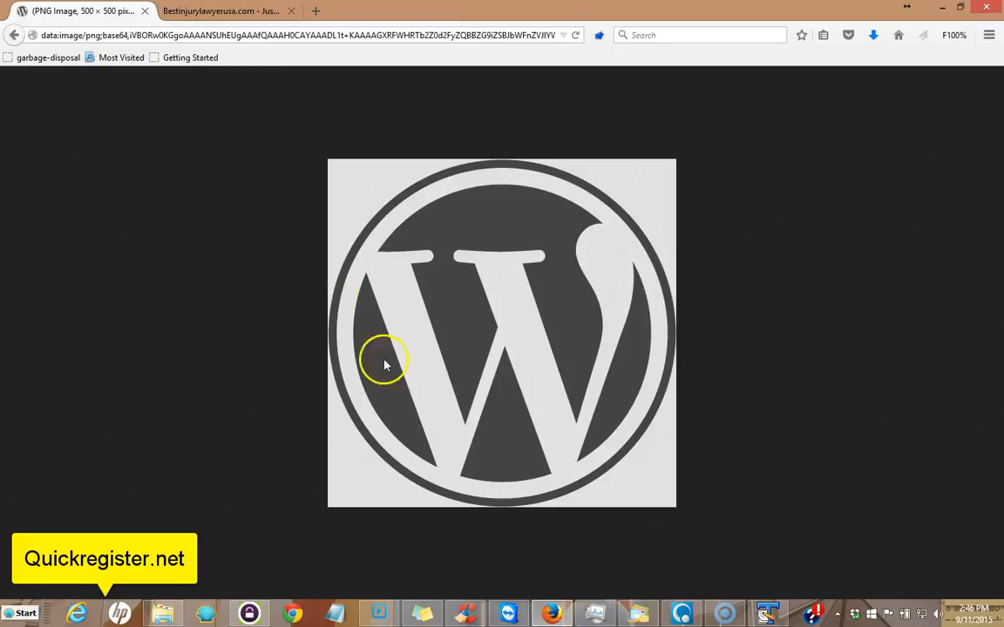
left_click(15, 37)
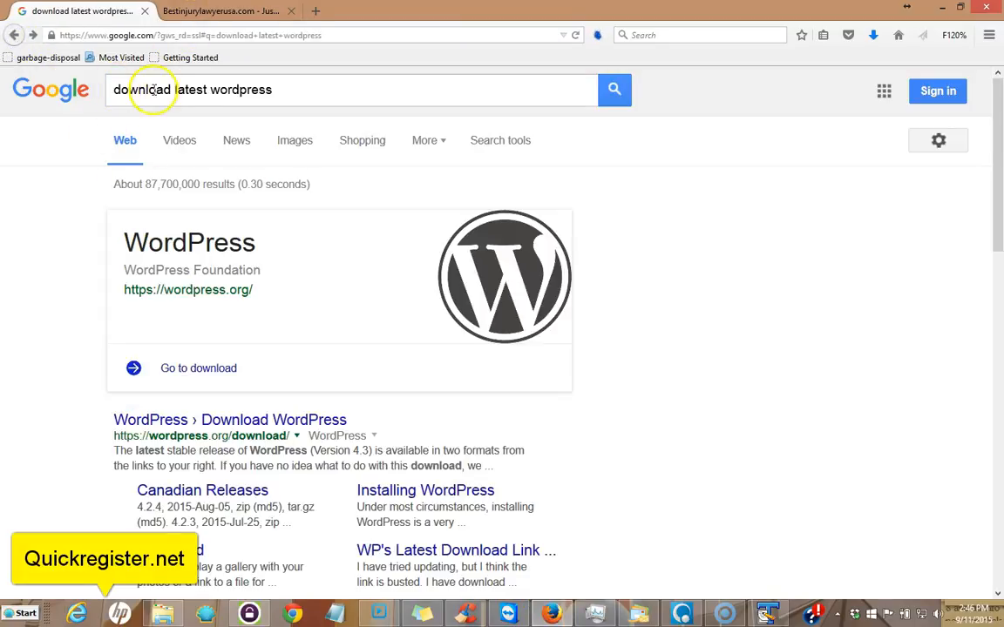
left_click(263, 425)
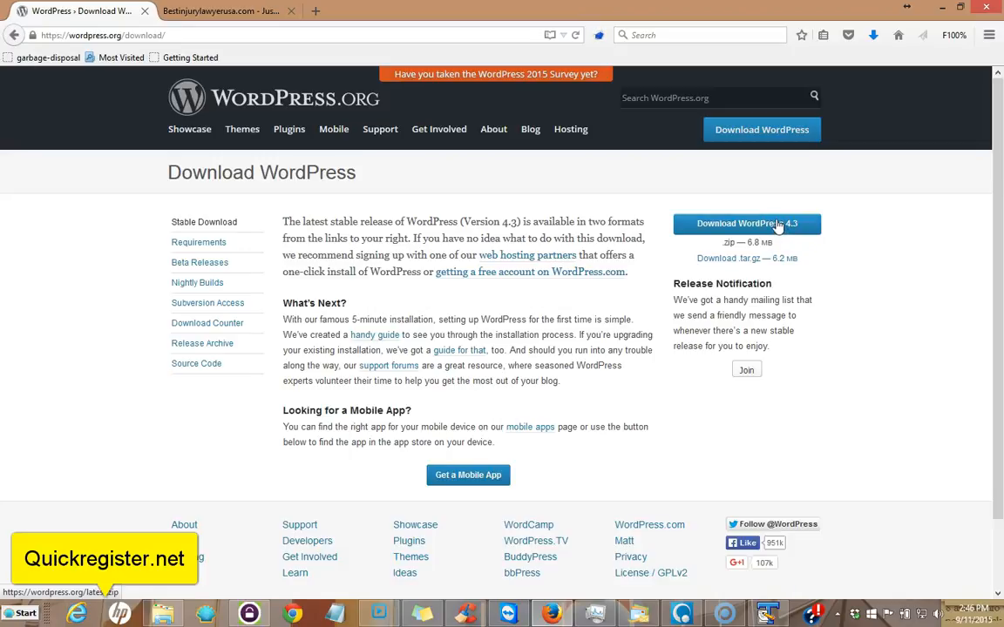
left_click(777, 224)
- Save wordpress-4.3.zip to Downloads, replacing the existing copy
left_click(533, 338)
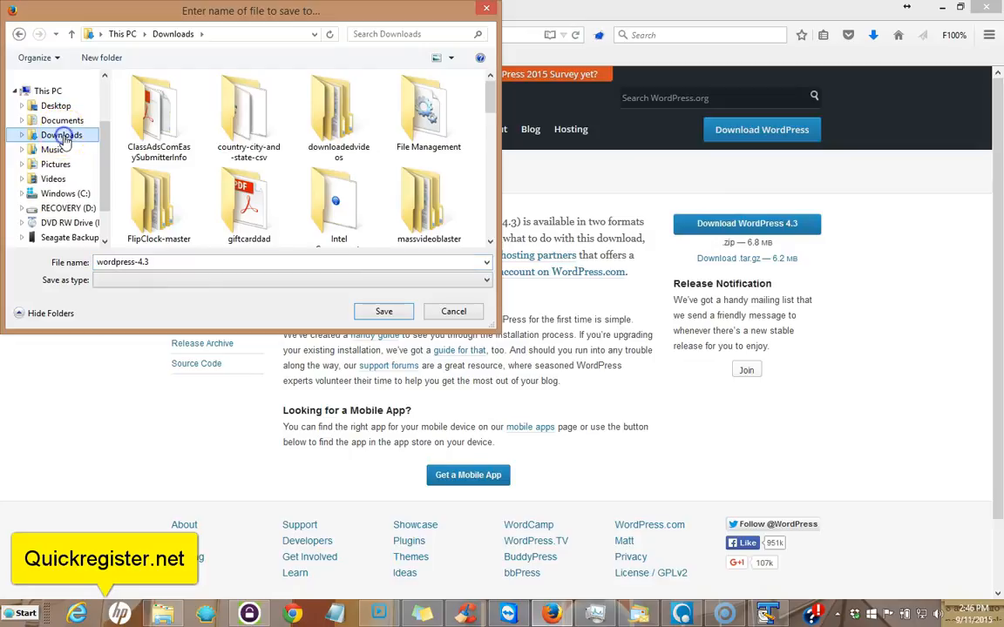
left_click(396, 311)
left_click(542, 312)
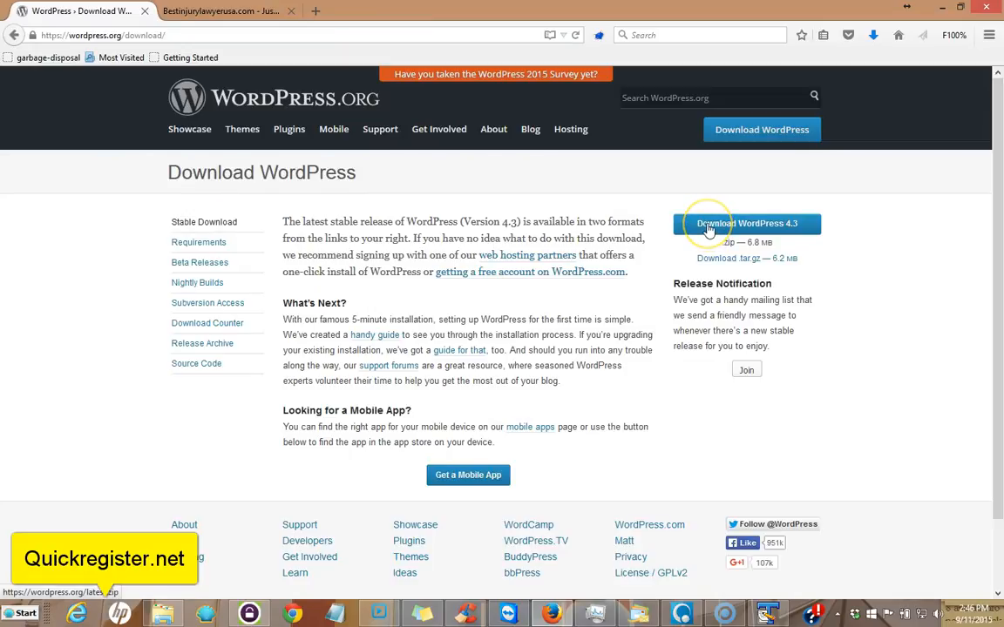
- Restart the WordPress 4.3 download and inspect the existing wordpress-4.3 zip in the save dialog
left_click(701, 225)
left_click(534, 337)
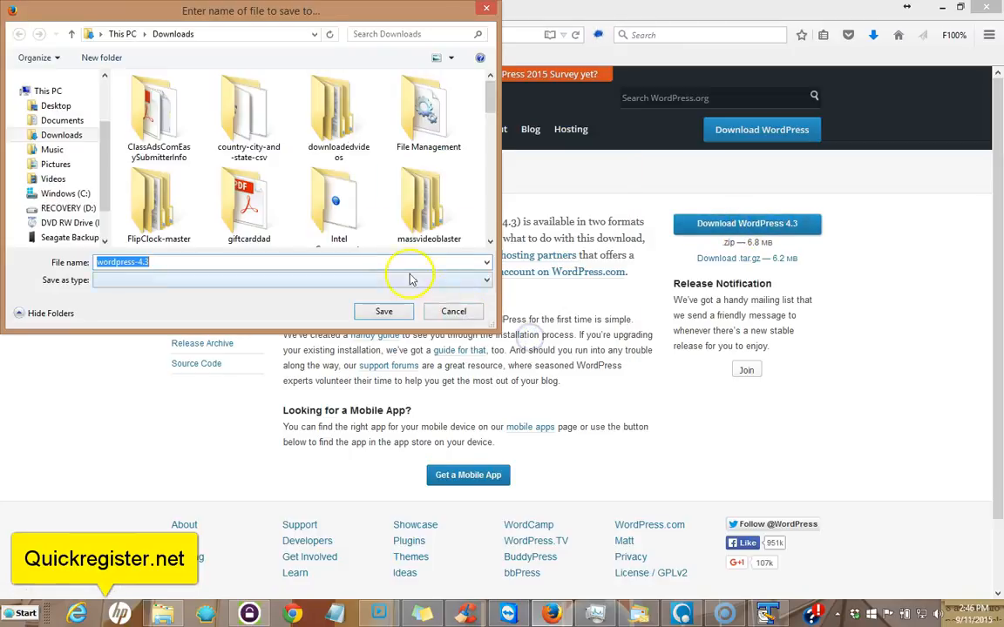
left_click_drag(490, 96, 490, 220)
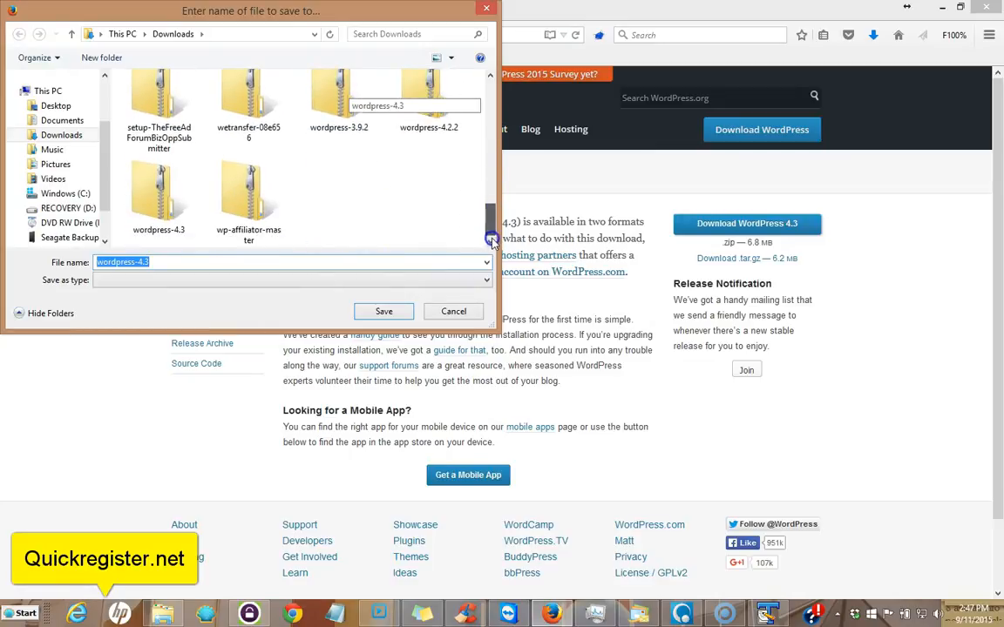
left_click(157, 207)
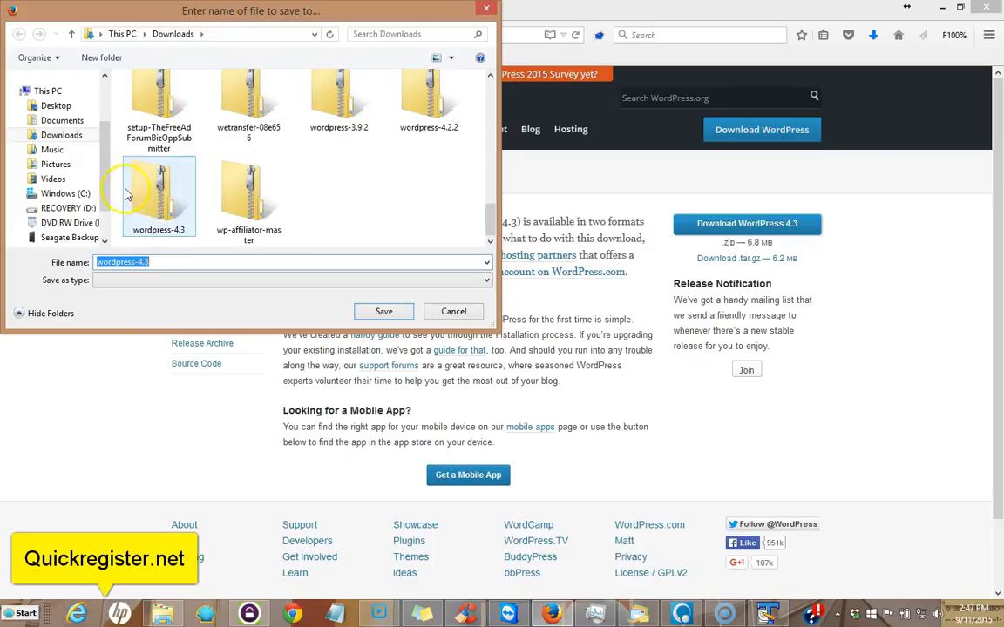
left_click(160, 211)
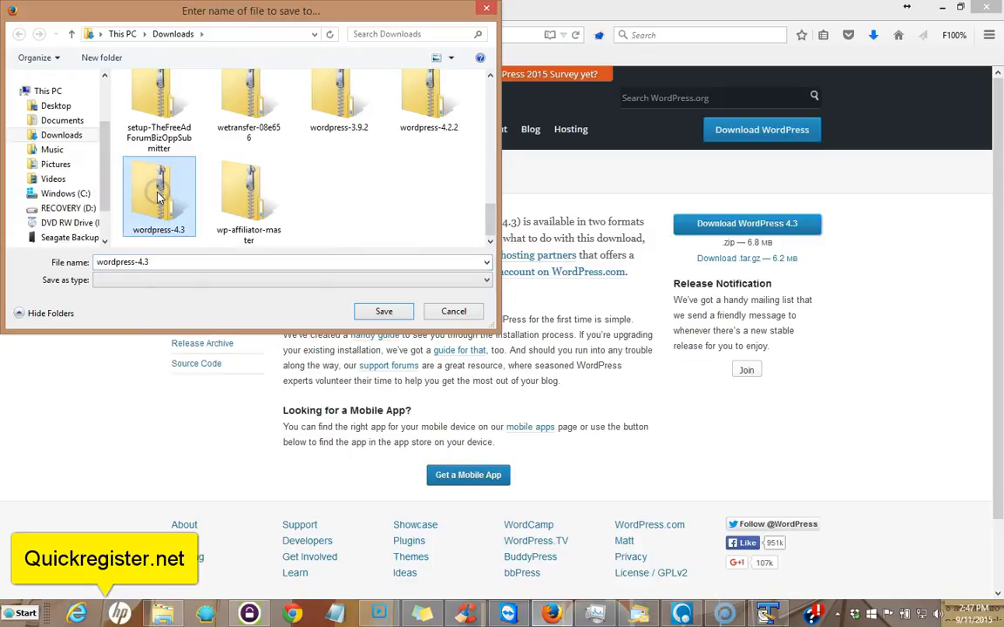
right_click(156, 197)
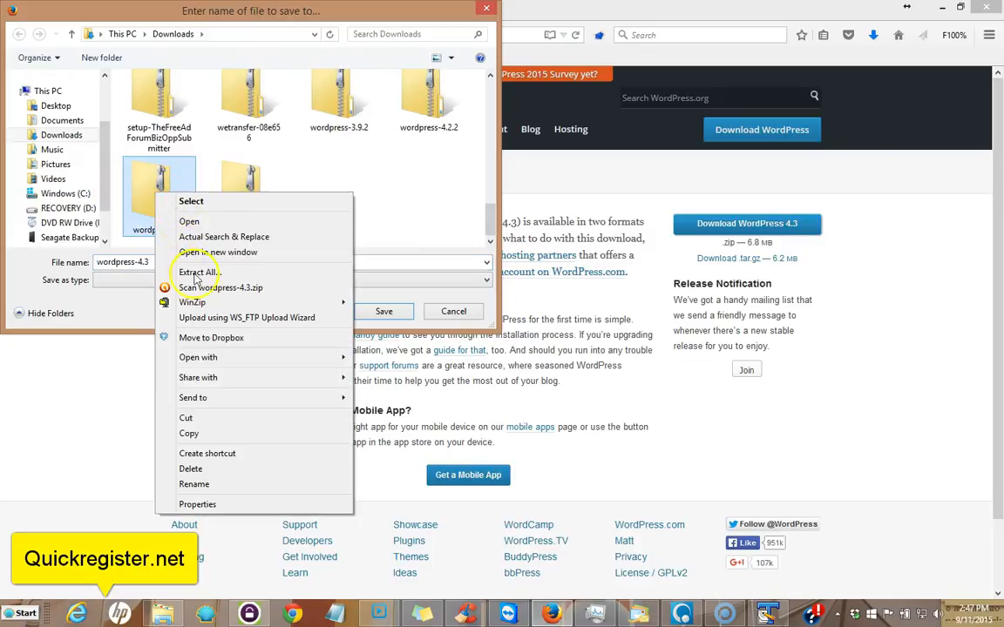
mouse_move(203, 305)
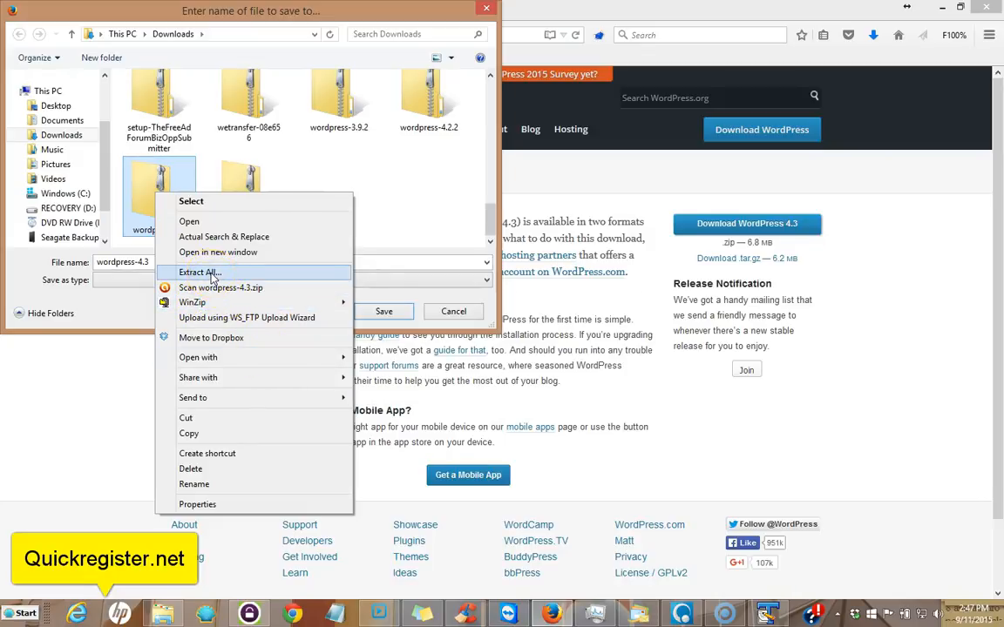
left_click(144, 181)
- Close the save dialog and open Downloads in File Explorer, sorted newest first
left_click(485, 10)
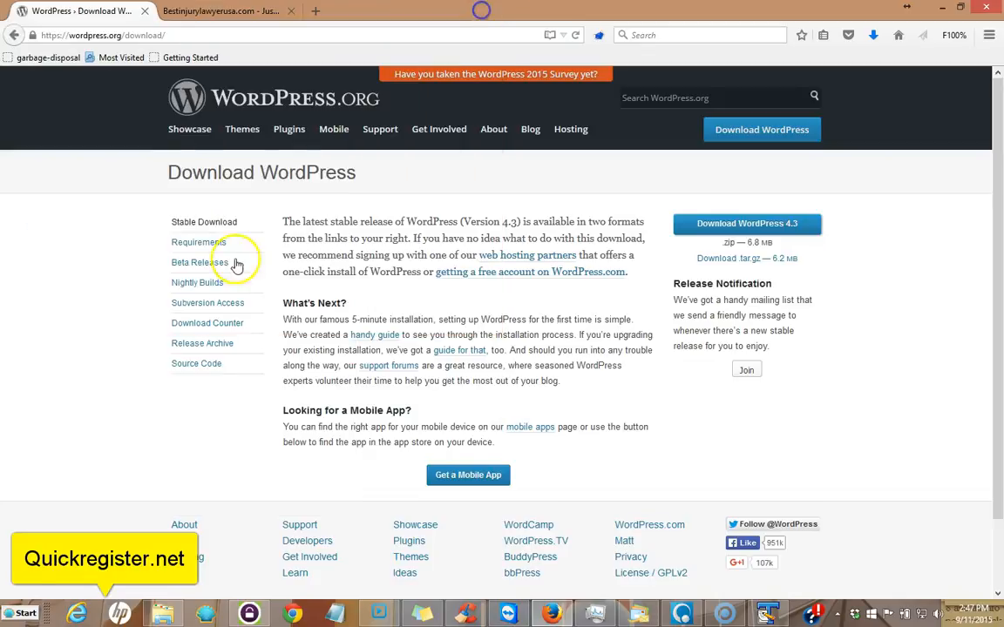
left_click(26, 614)
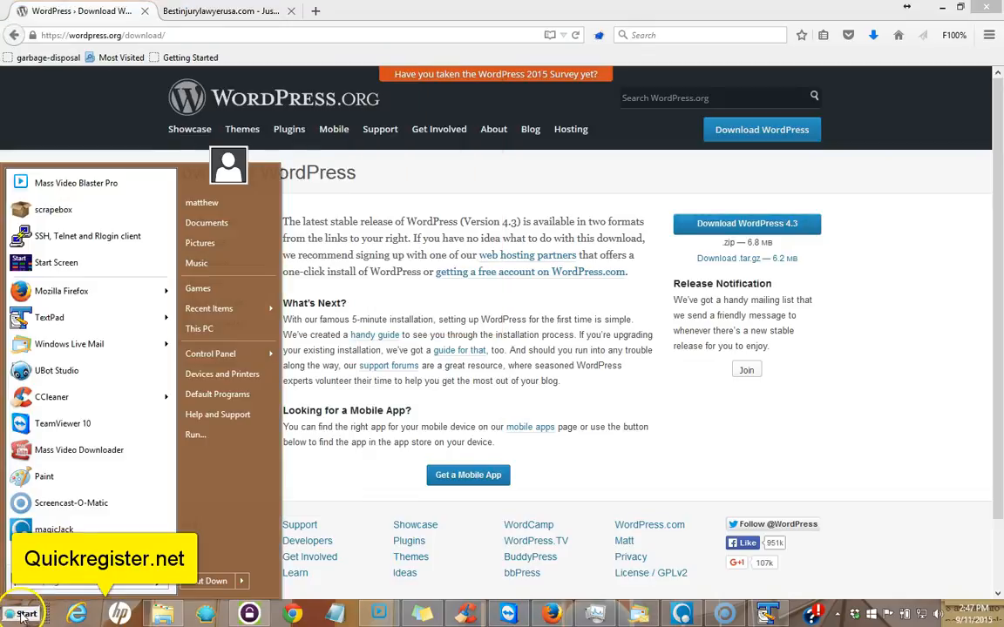
left_click(199, 329)
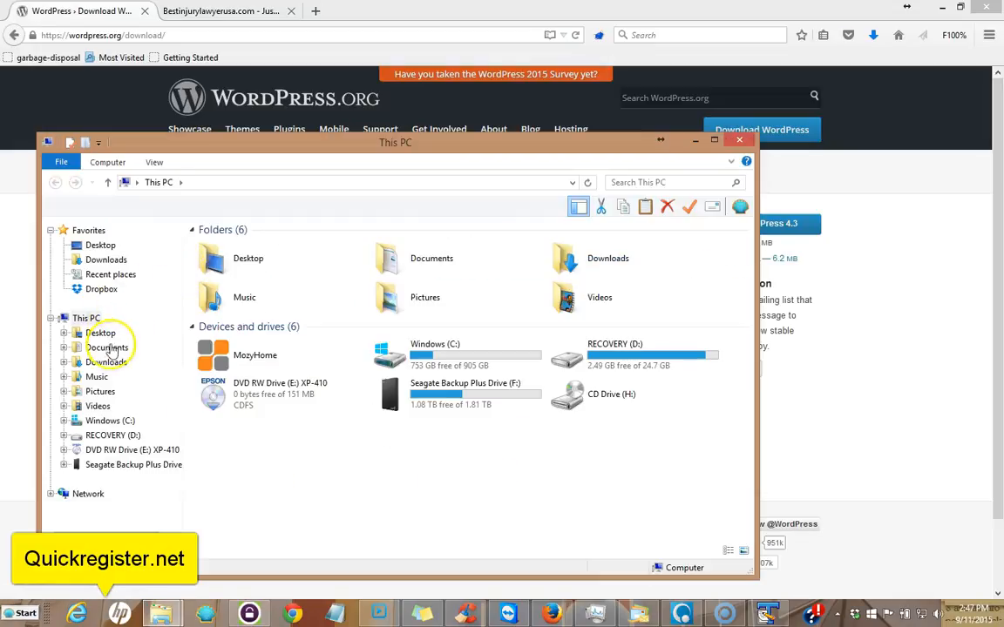
left_click(106, 361)
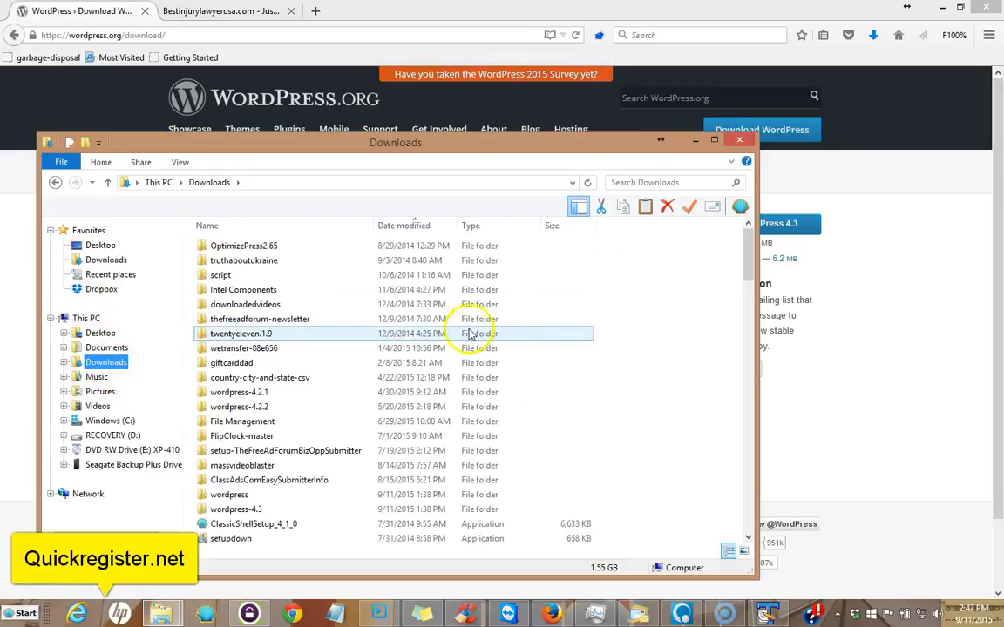
left_click(397, 225)
- Bring up the 7-Zip extraction options for wordpress-4.3.zip
left_click(235, 248)
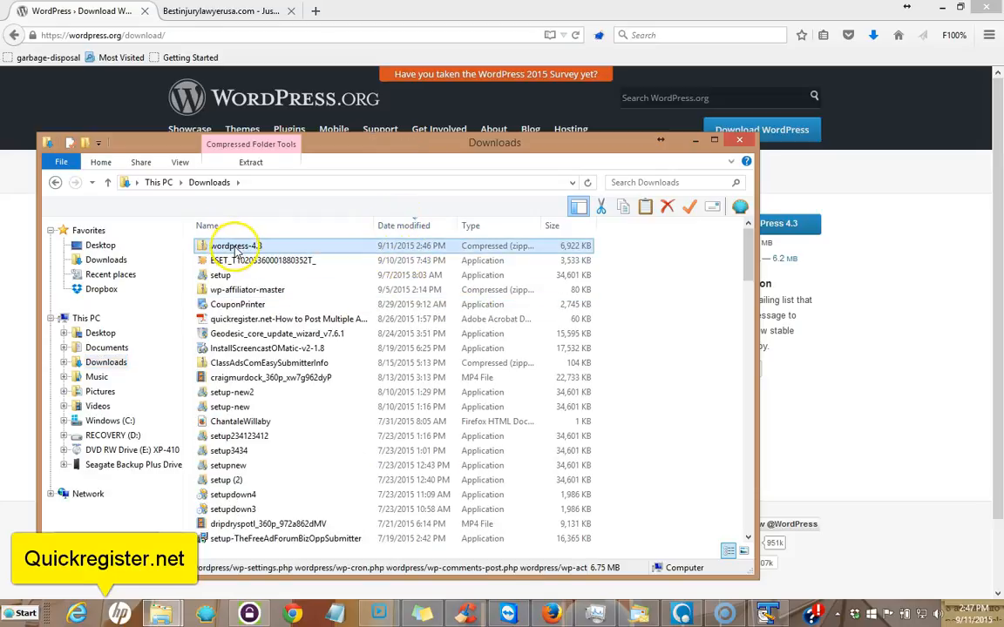
right_click(234, 246)
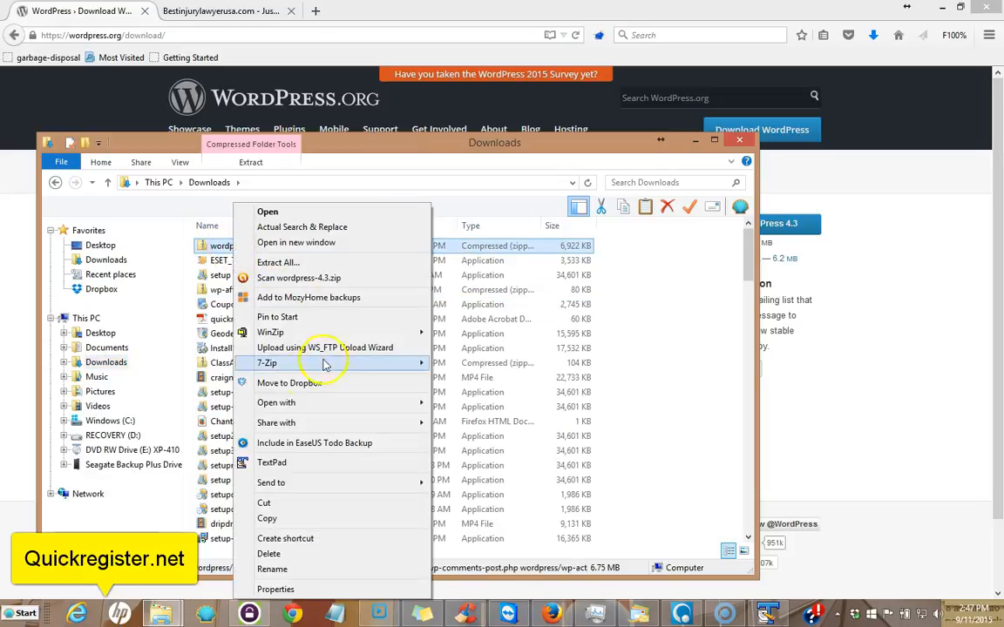
mouse_move(287, 376)
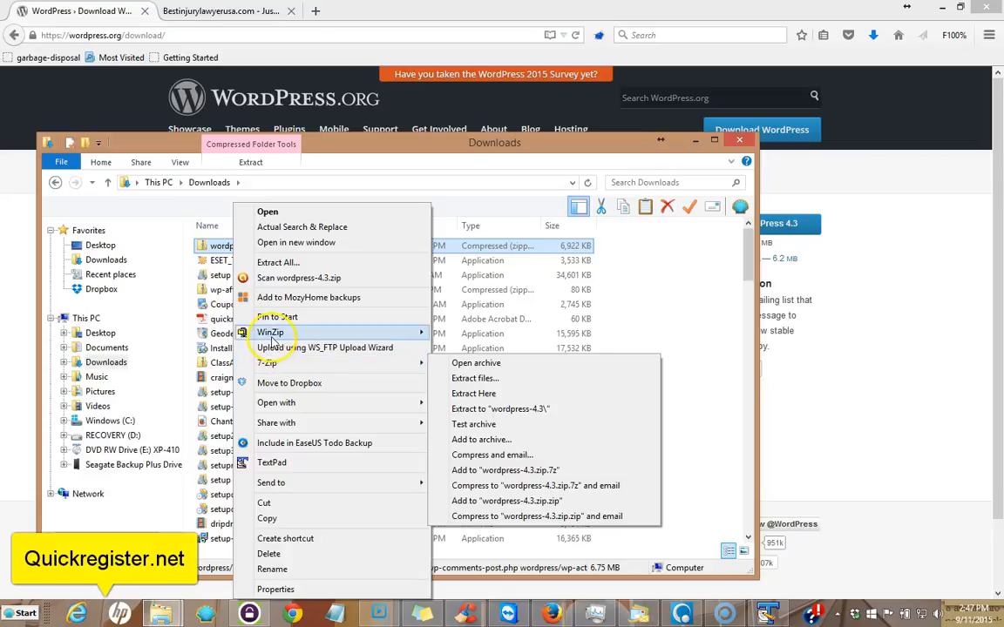
mouse_move(272, 334)
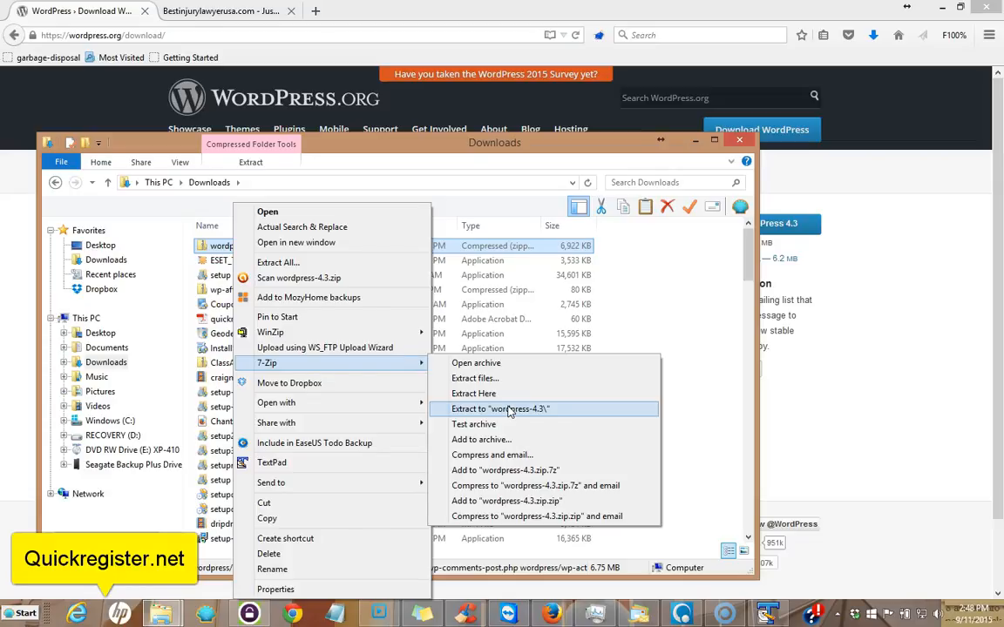
- Extract the zip to wordpress-4.3, replacing all existing files, and re-sort Downloads by date
left_click(510, 410)
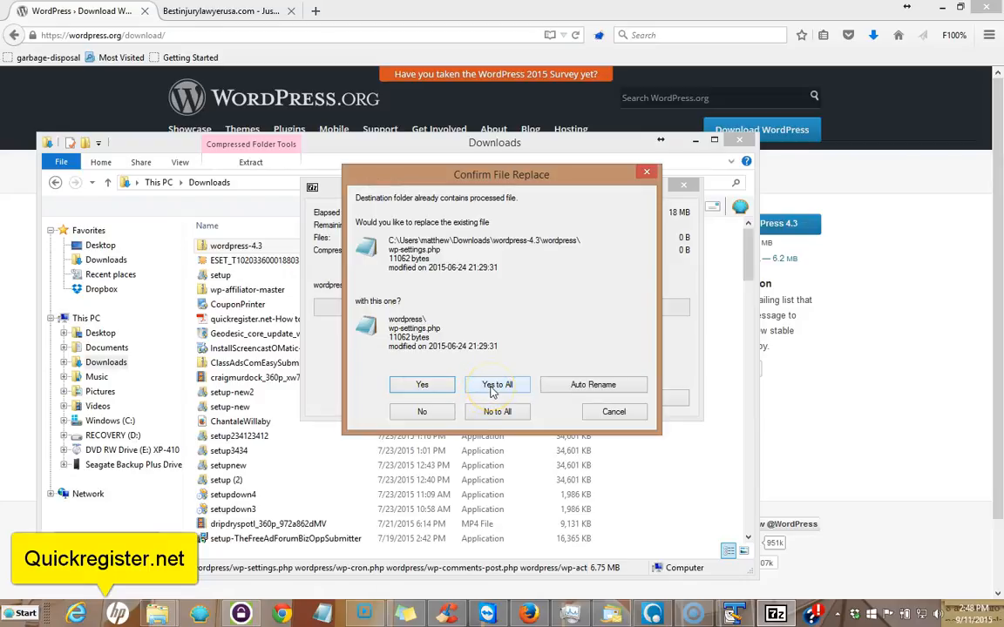
left_click(494, 388)
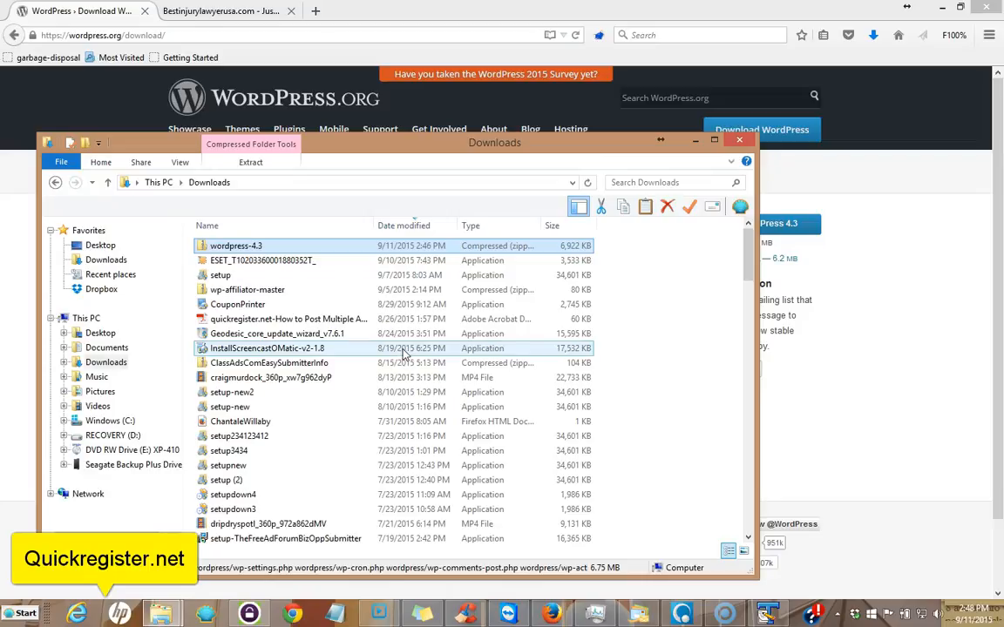
left_click(402, 226)
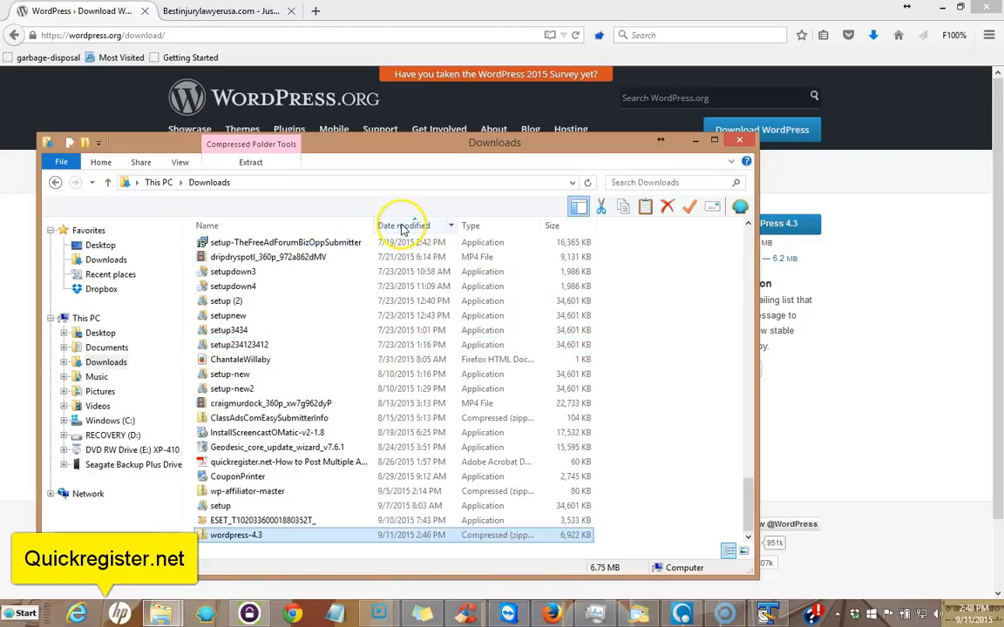
left_click(407, 227)
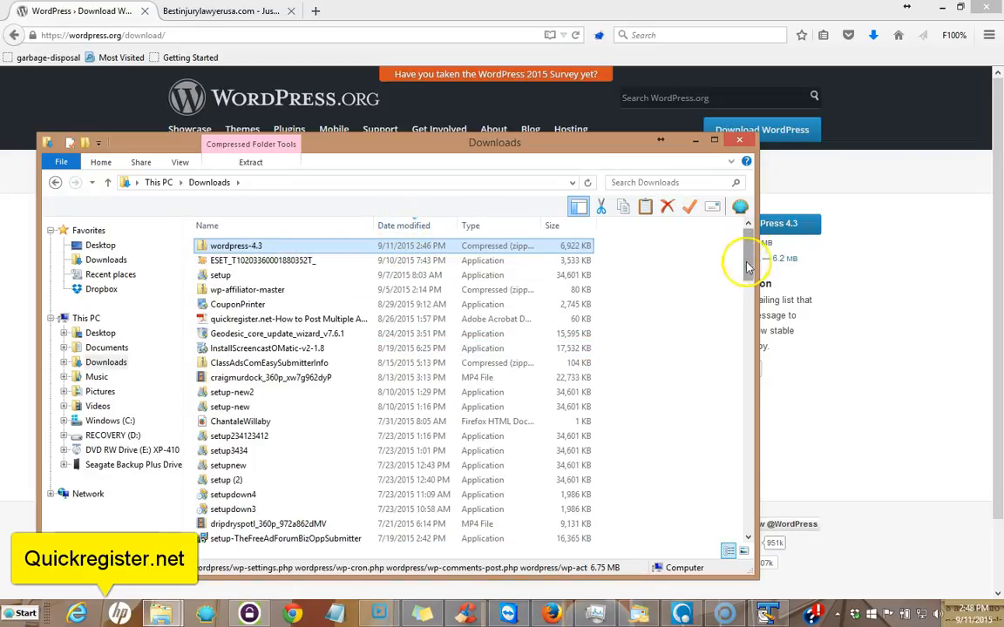
left_click_drag(751, 264, 759, 514)
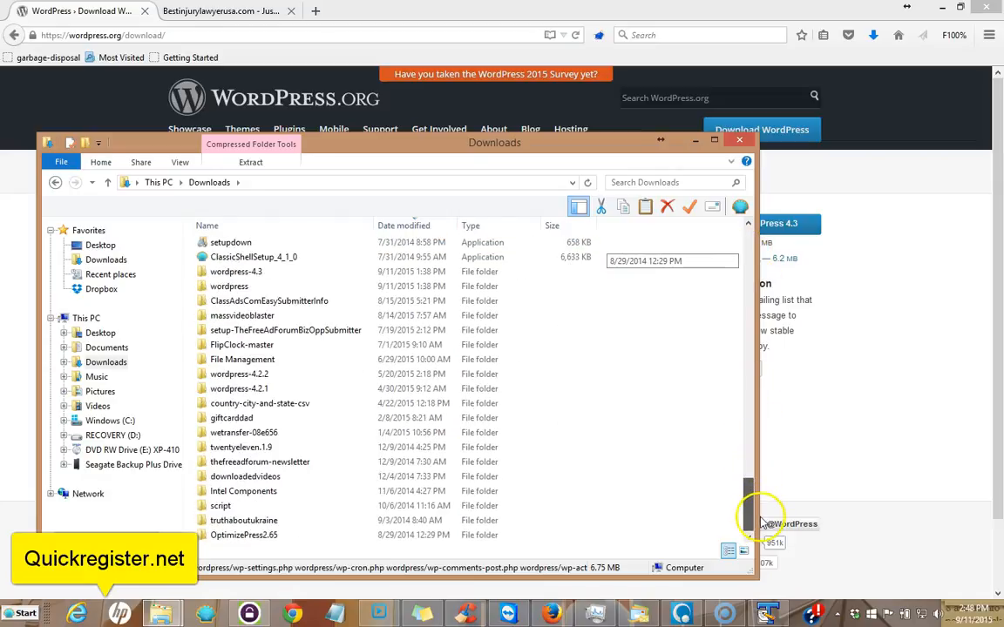
scroll(761, 522, "up", 15)
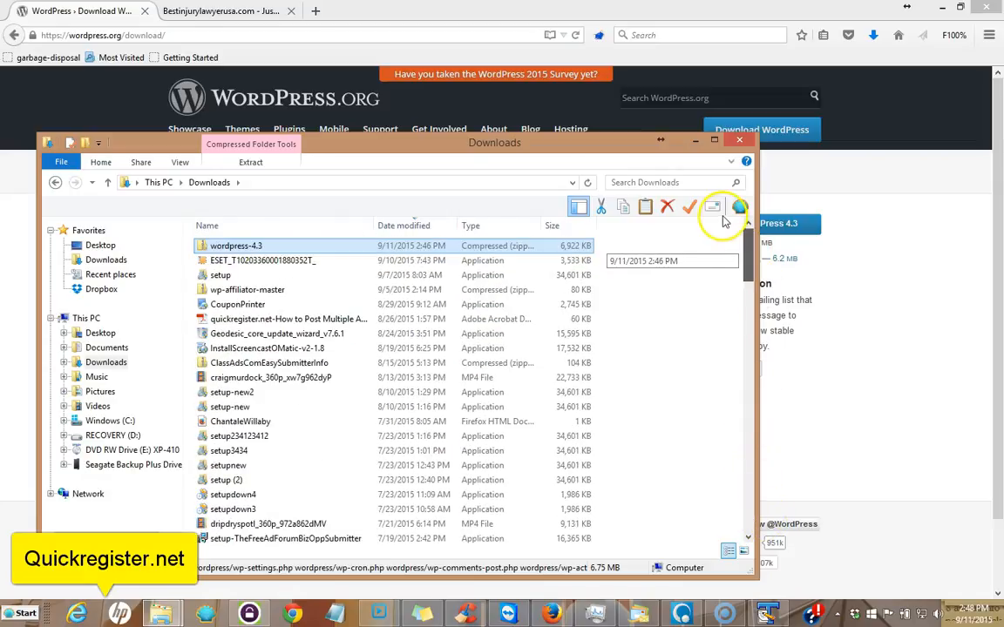
left_click(403, 228)
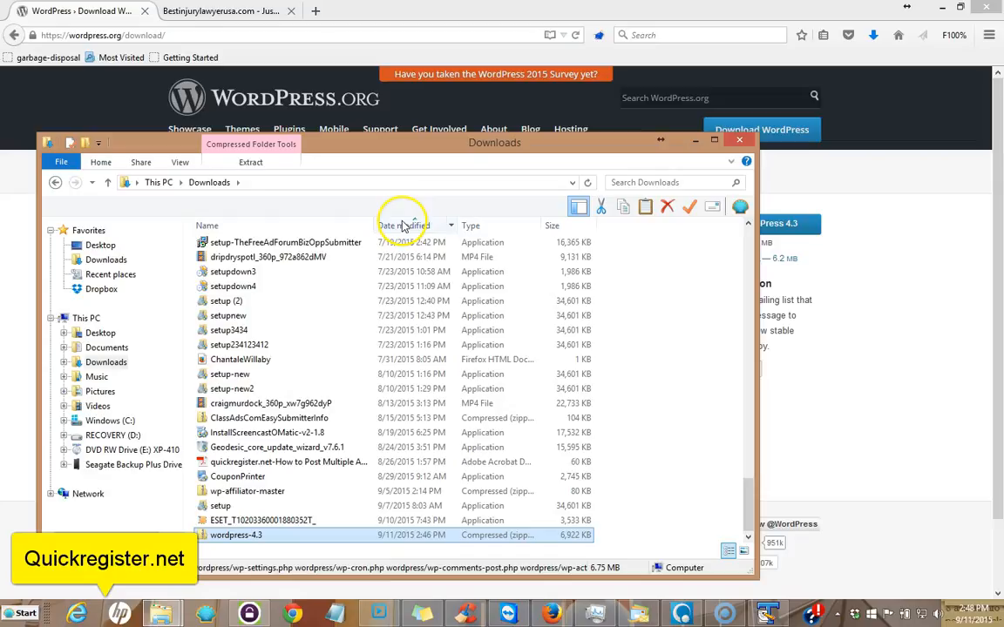
left_click_drag(748, 510, 721, 264)
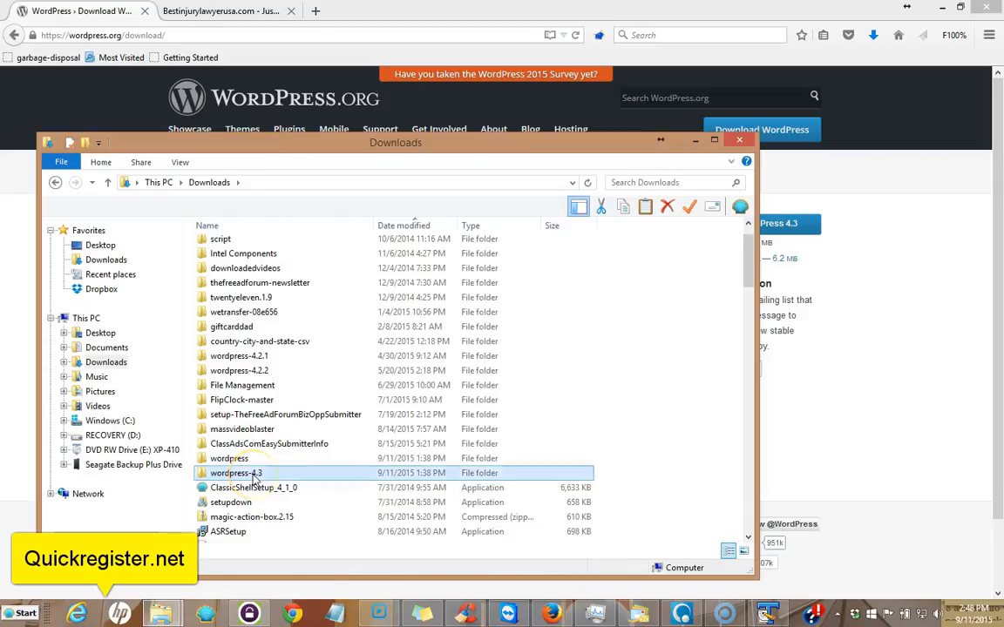
- Open the extracted wordpress-4.3\wordpress core files folder, then return to WS_FTP LE
double_click(244, 474)
left_click(212, 252)
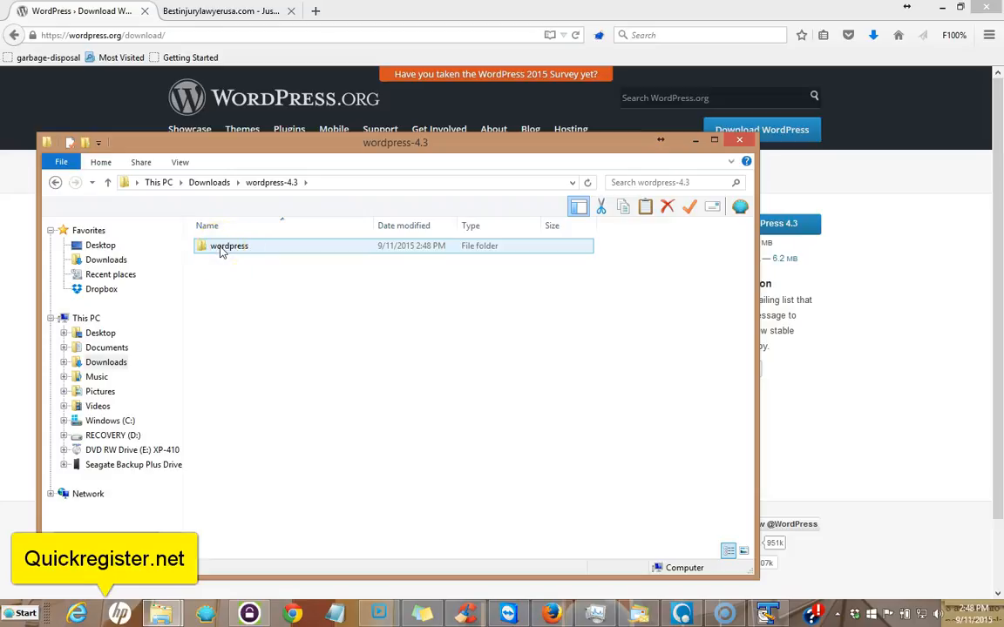
double_click(221, 251)
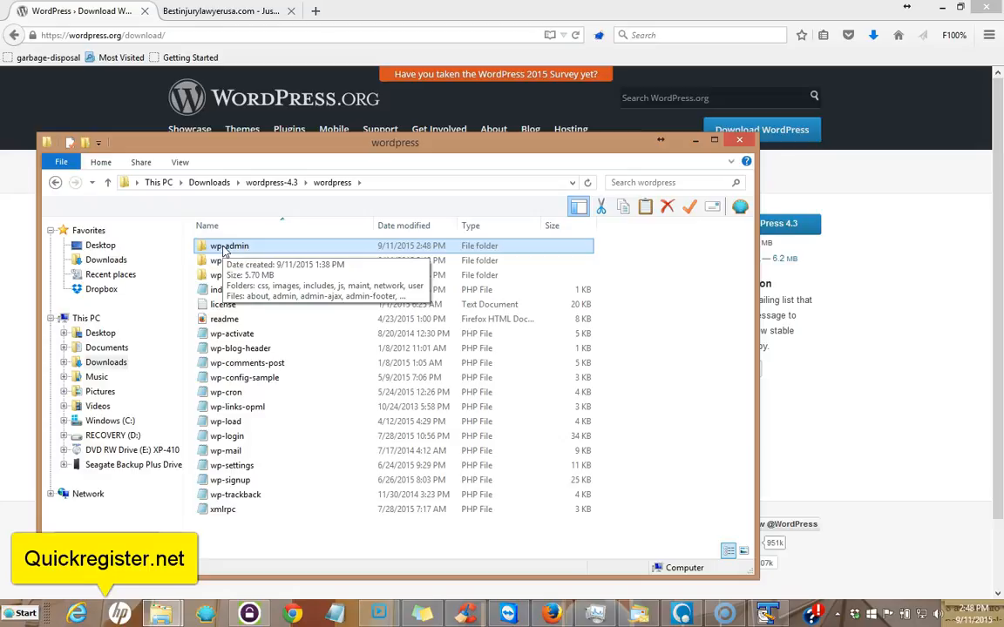
left_click(250, 613)
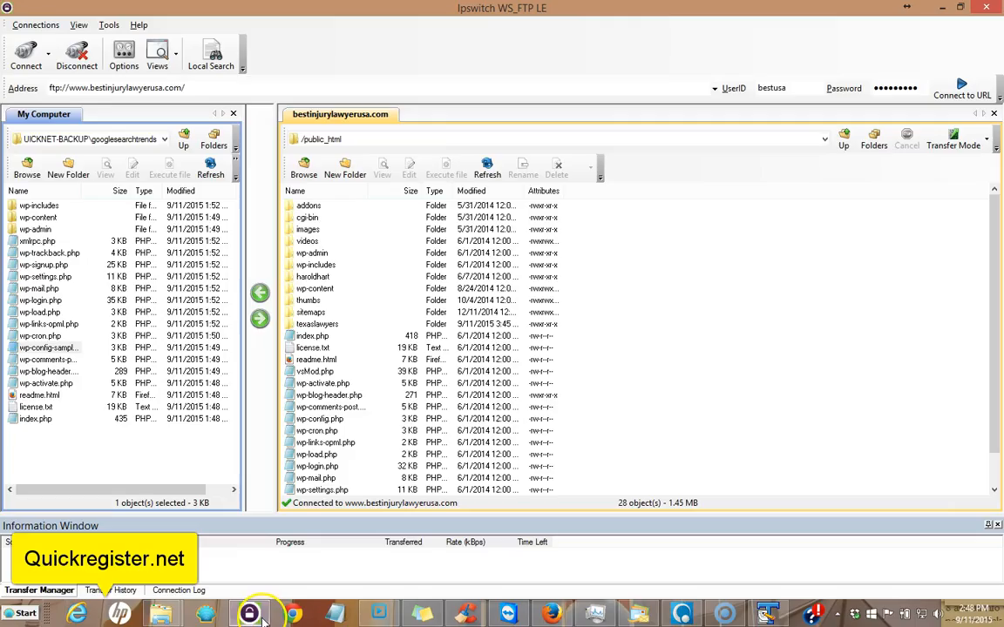
- Open the empty remote texaslawyers folder, move the local pane up to C:\, and restore the wordpress window
left_click(323, 324)
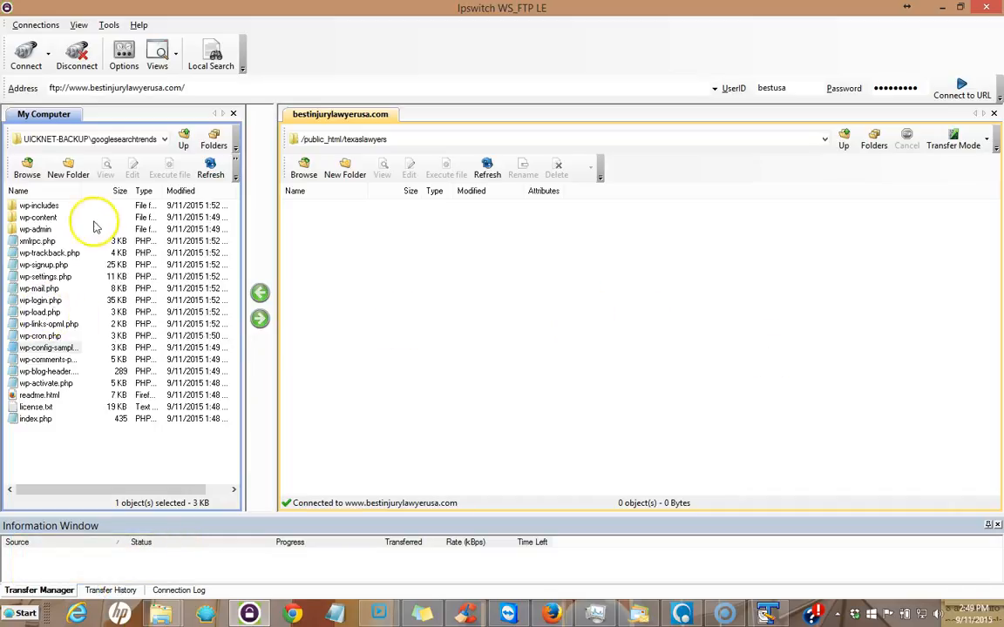
left_click(184, 139)
left_click(183, 139)
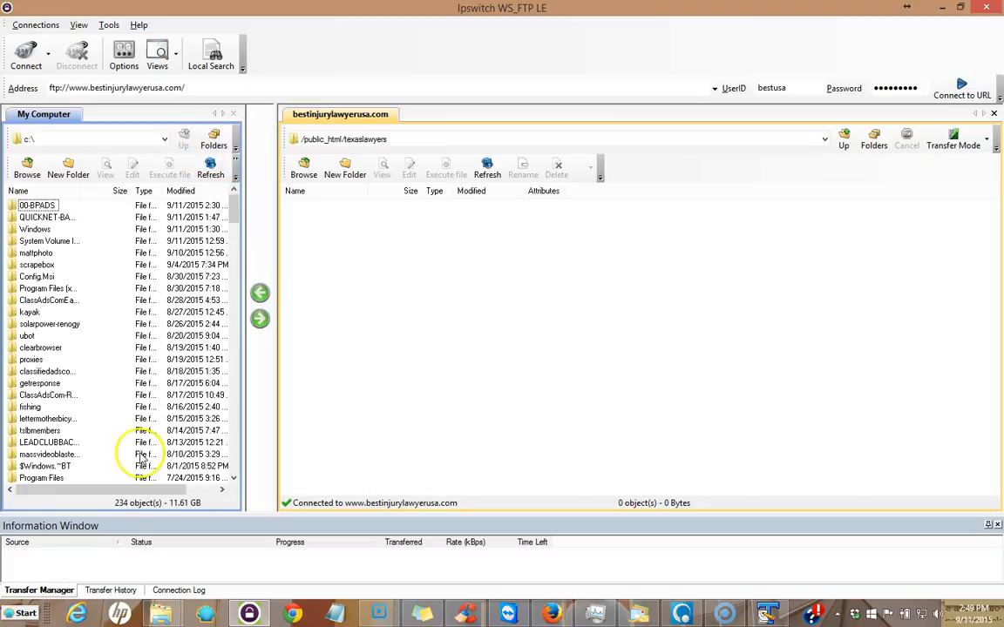
mouse_move(174, 617)
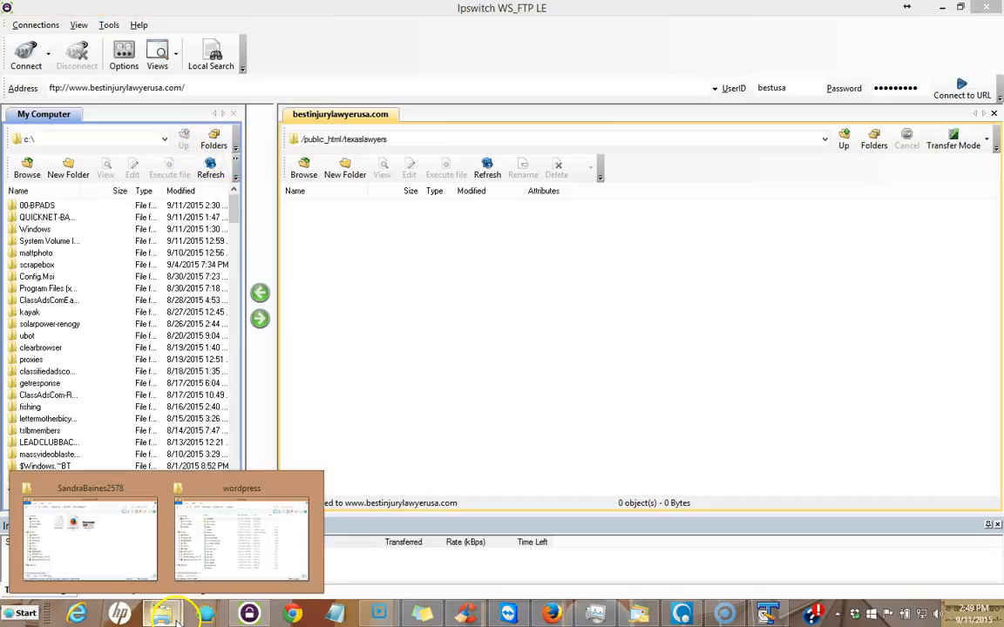
left_click(244, 566)
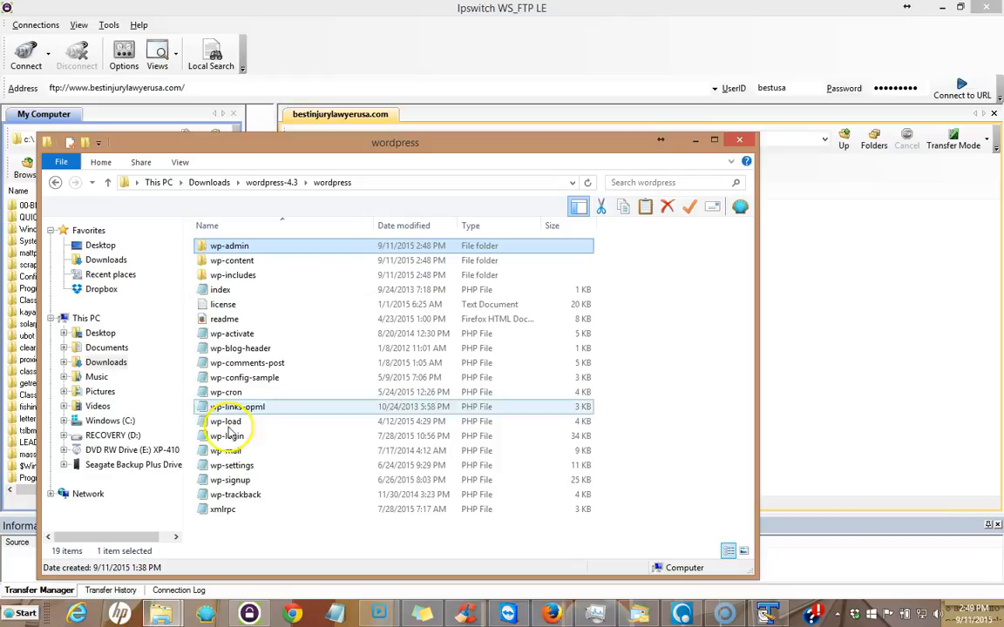
- Select all 19 WordPress files and folders and drag them onto the remote texaslawyers pane
left_click(222, 511, "shift")
left_click_drag(222, 366, 925, 335)
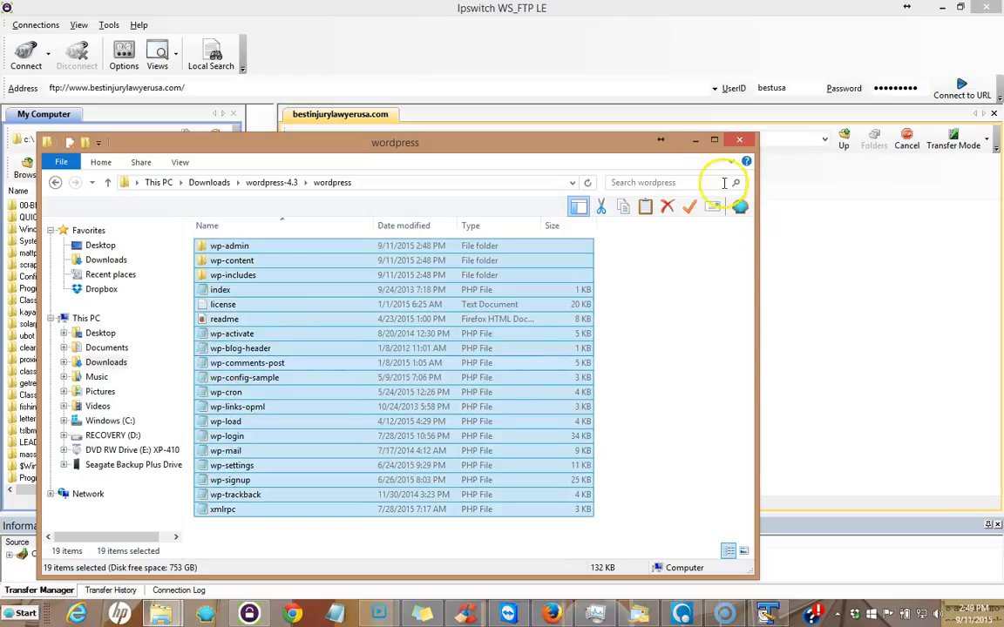
left_click(694, 140)
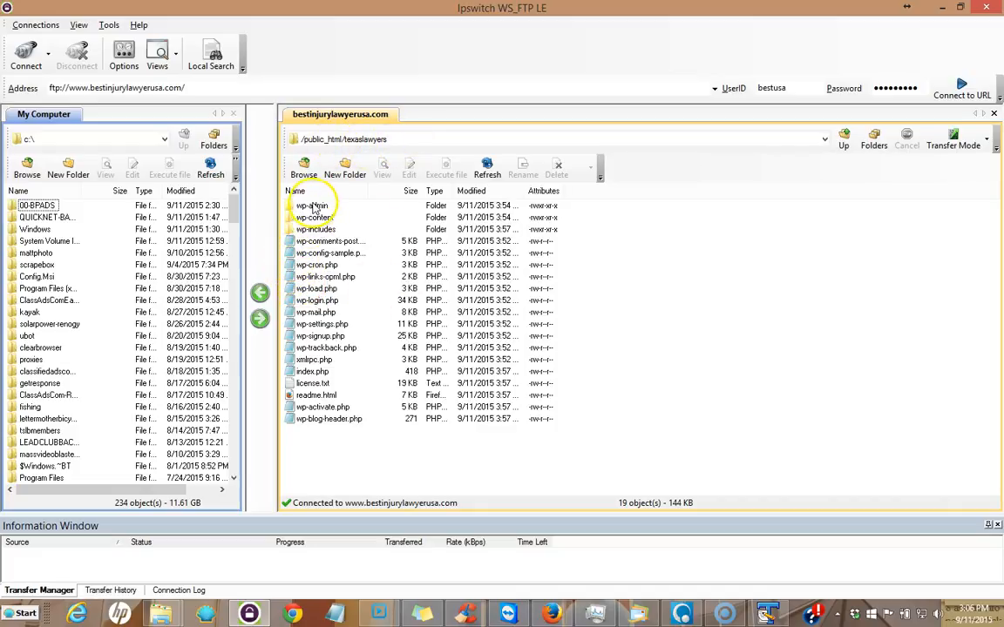
- Restore the local wordpress window after the upload and select the wp-config-sample file
left_click(161, 618)
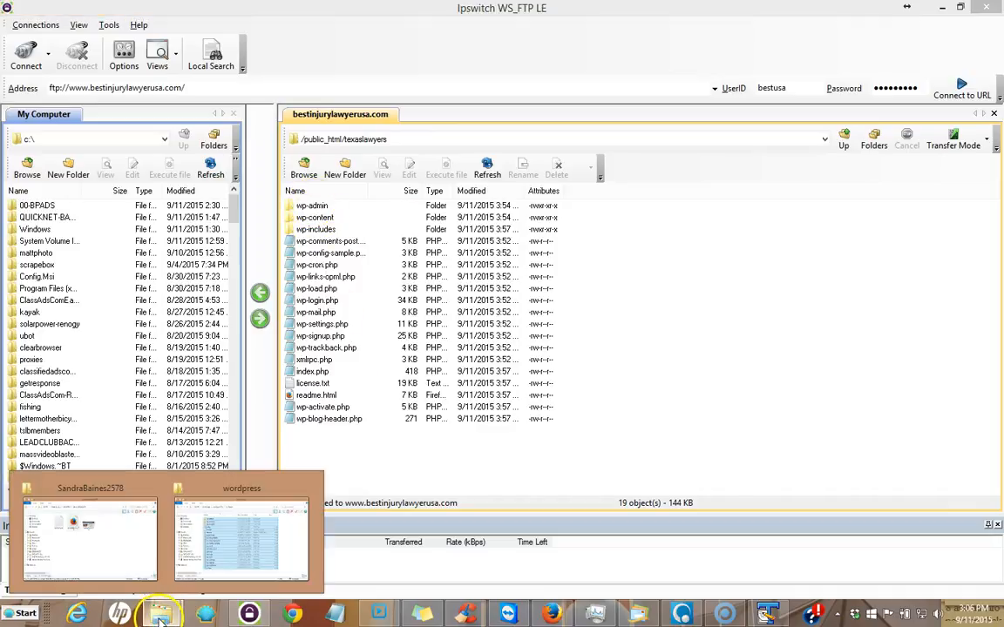
left_click(244, 583)
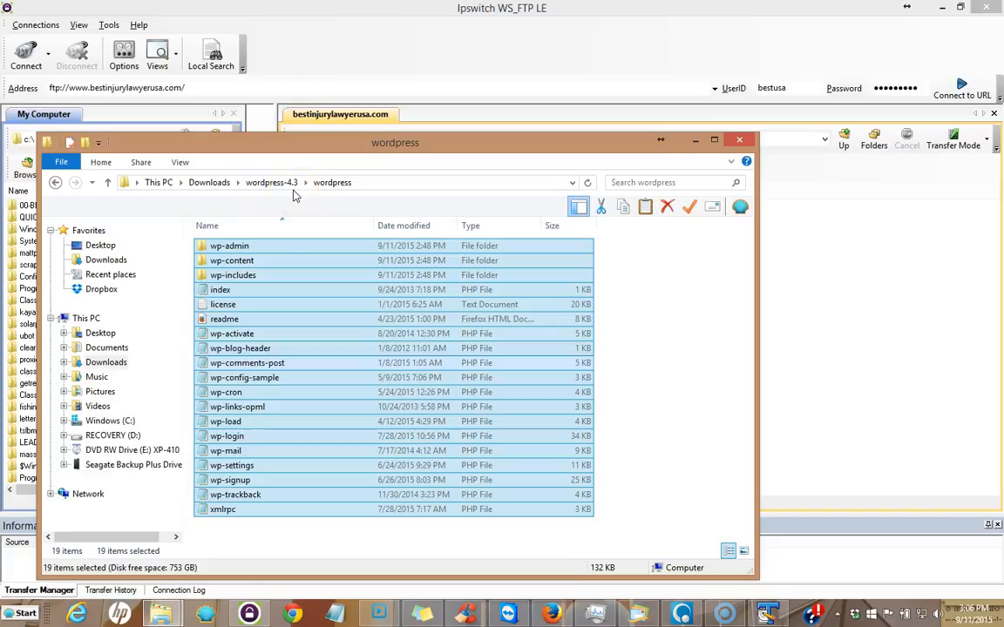
left_click(330, 185)
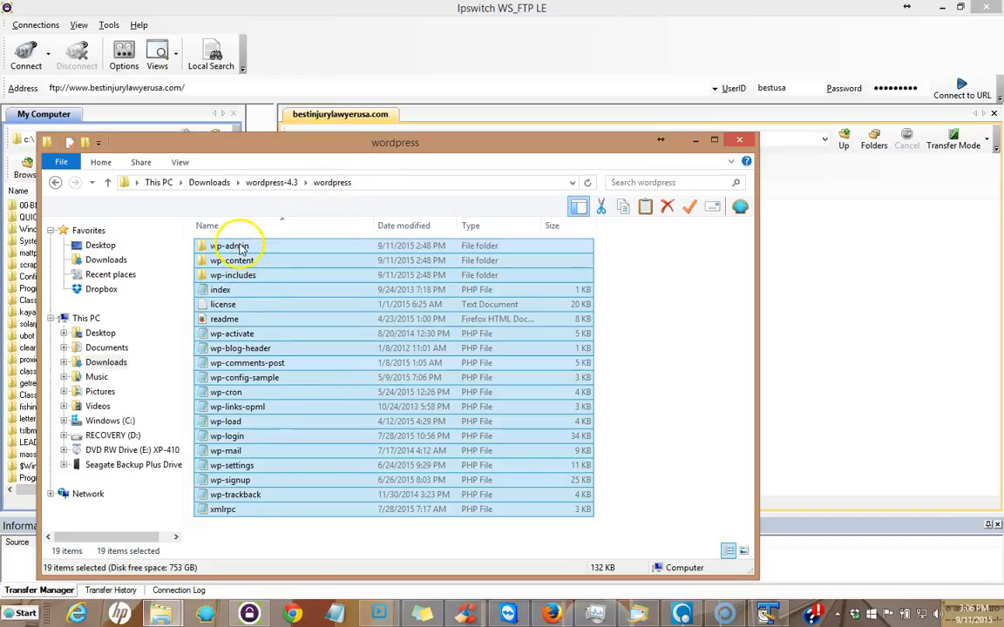
left_click_drag(396, 145, 331, 376)
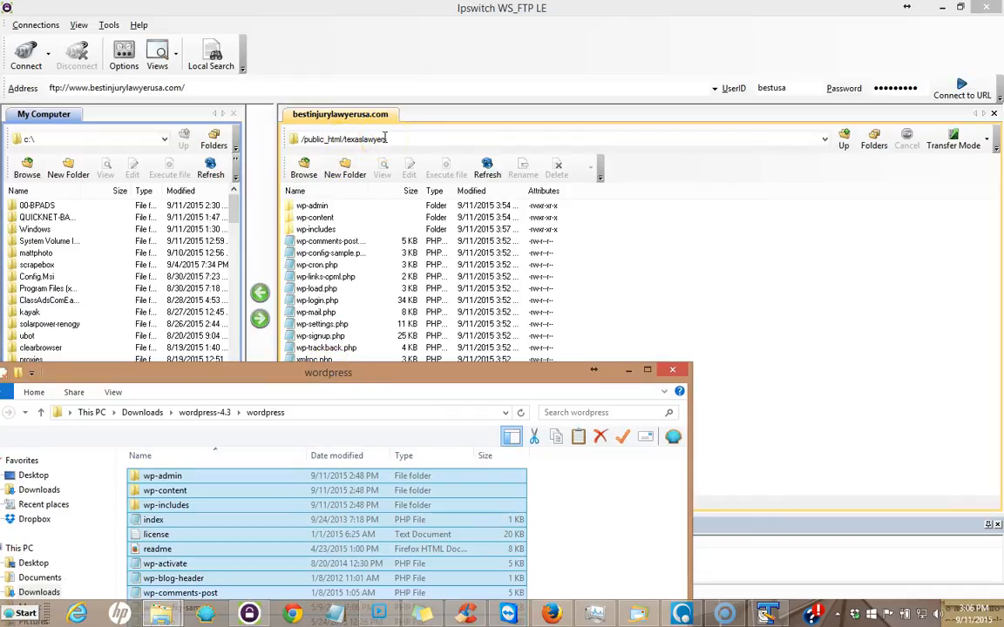
left_click_drag(344, 372, 311, 122)
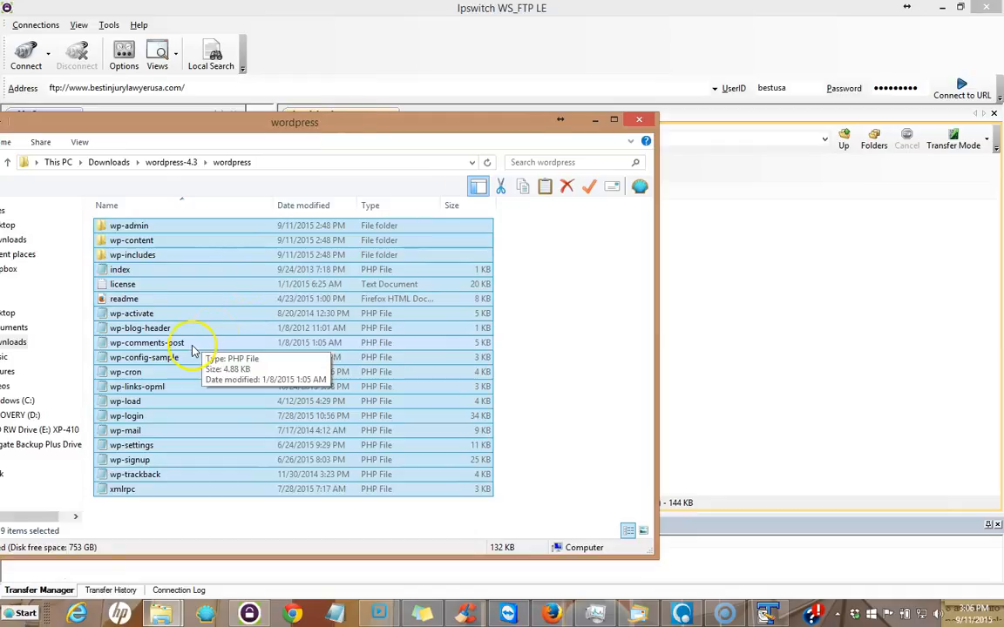
left_click(191, 346)
left_click(173, 358)
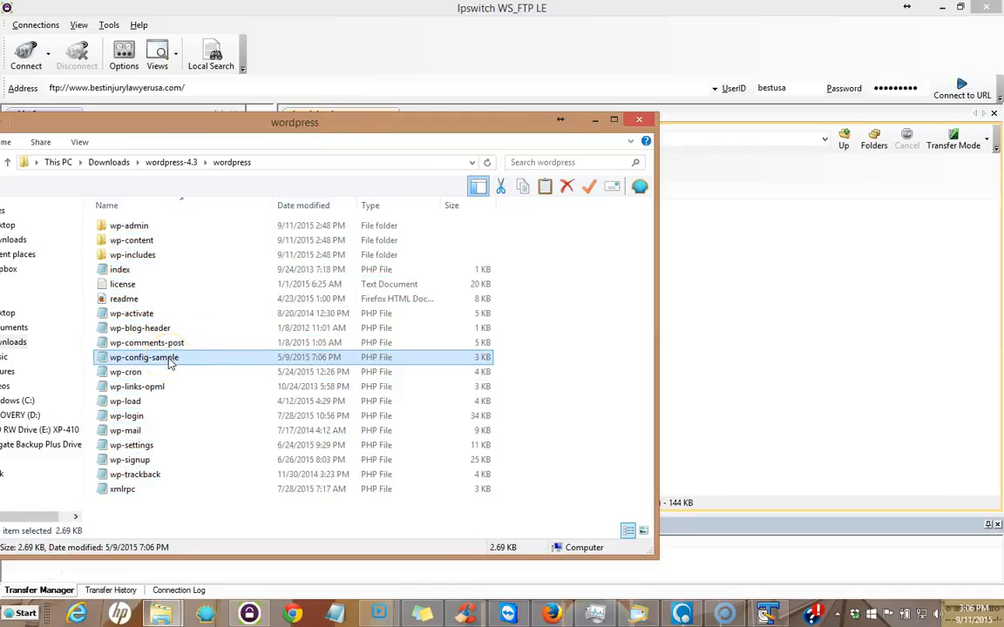
- Open wp-config-sample.php in TextPad instead of the plain-text editor
right_click(170, 360)
left_click(201, 30)
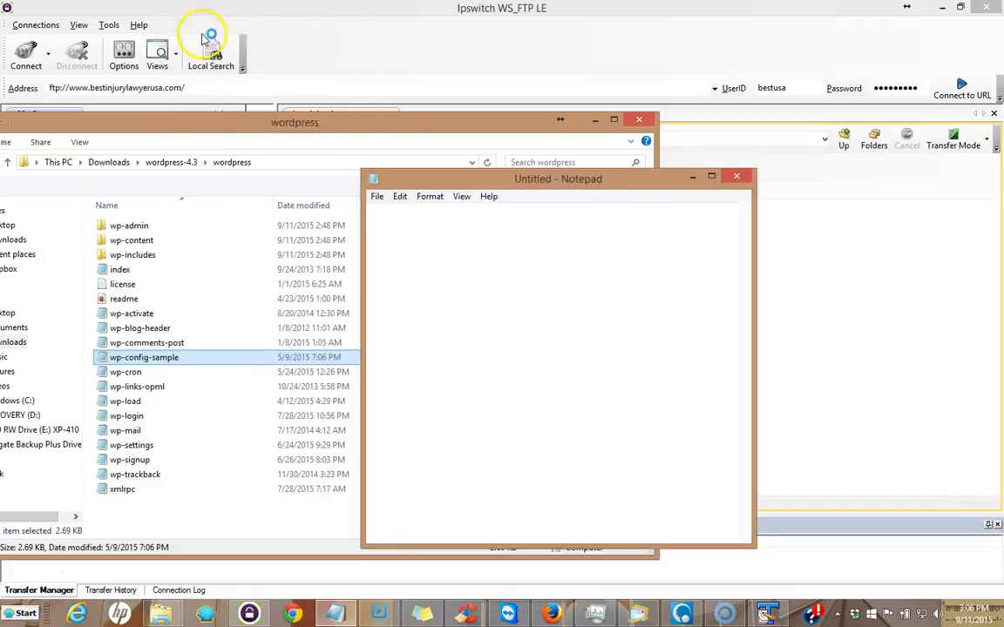
left_click(738, 179)
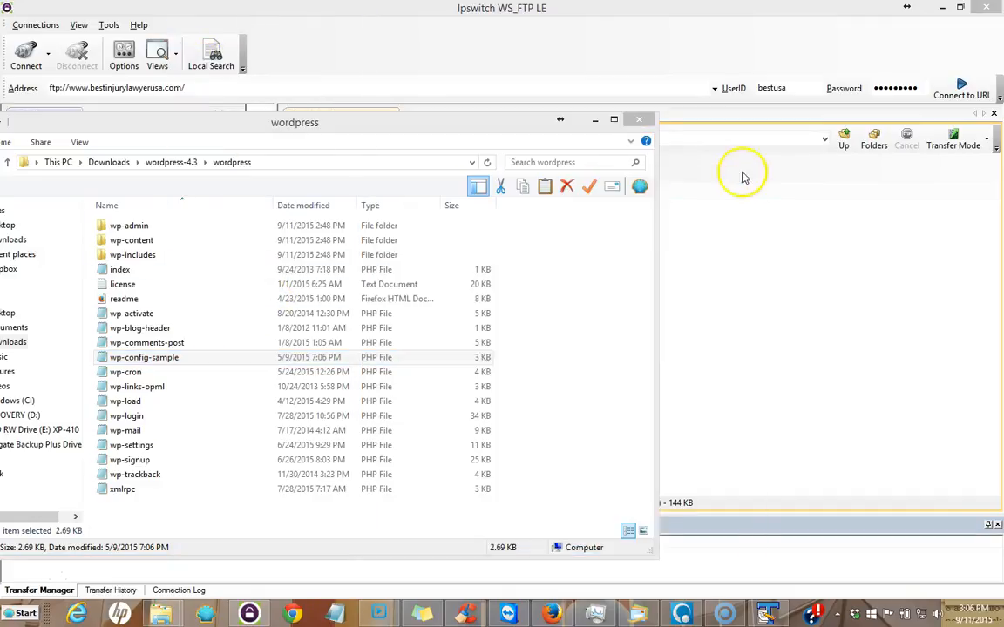
right_click(152, 364)
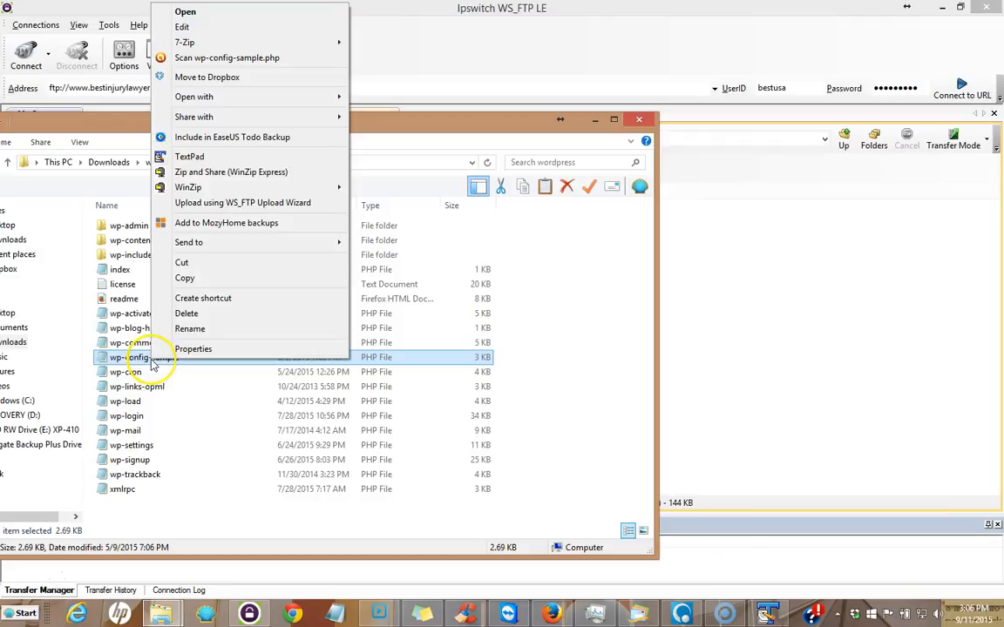
left_click(174, 152)
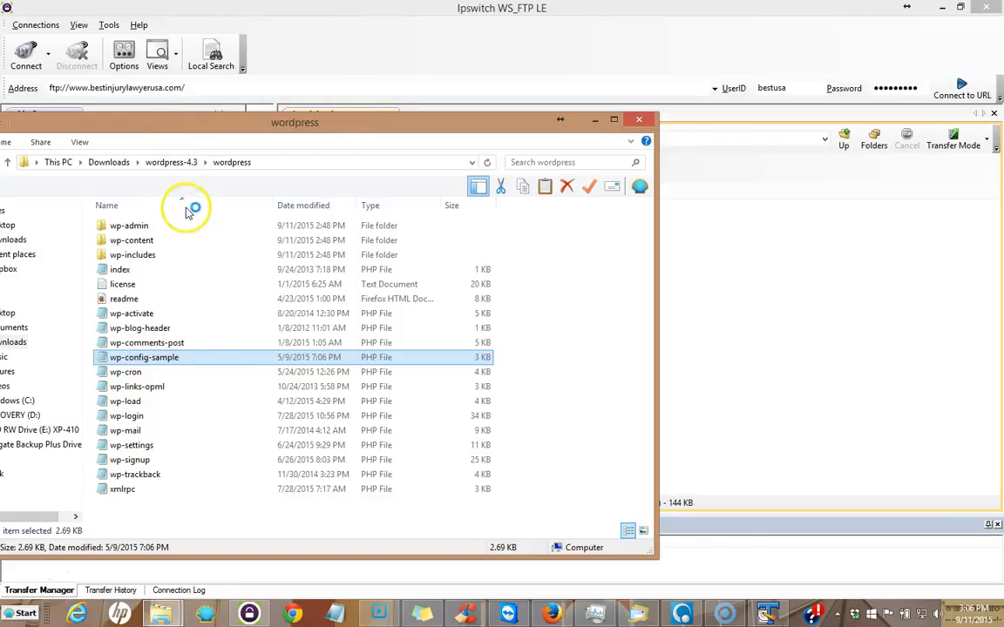
left_click_drag(992, 168, 993, 387)
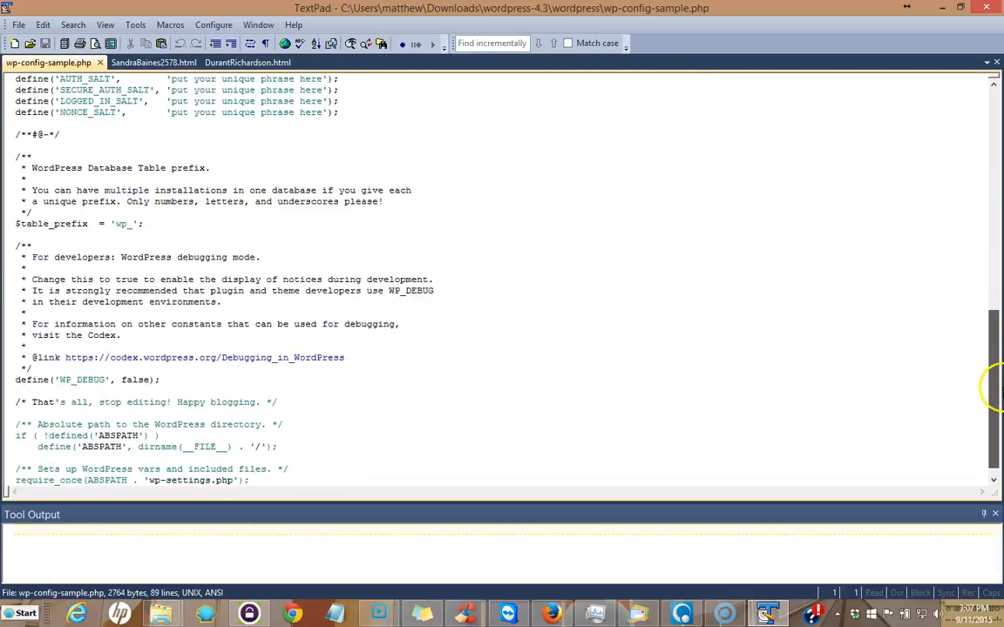
- Close the two extra HTML tabs, leaving only wp-config-sample.php open, then switch to Firefox
left_click(162, 62)
left_click(194, 61)
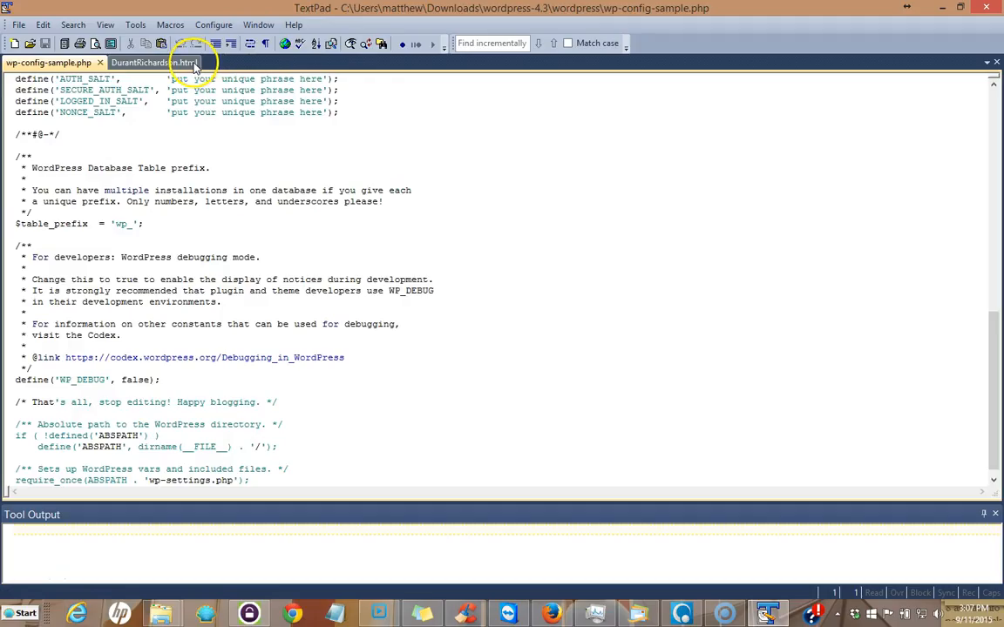
left_click(190, 63)
left_click(195, 63)
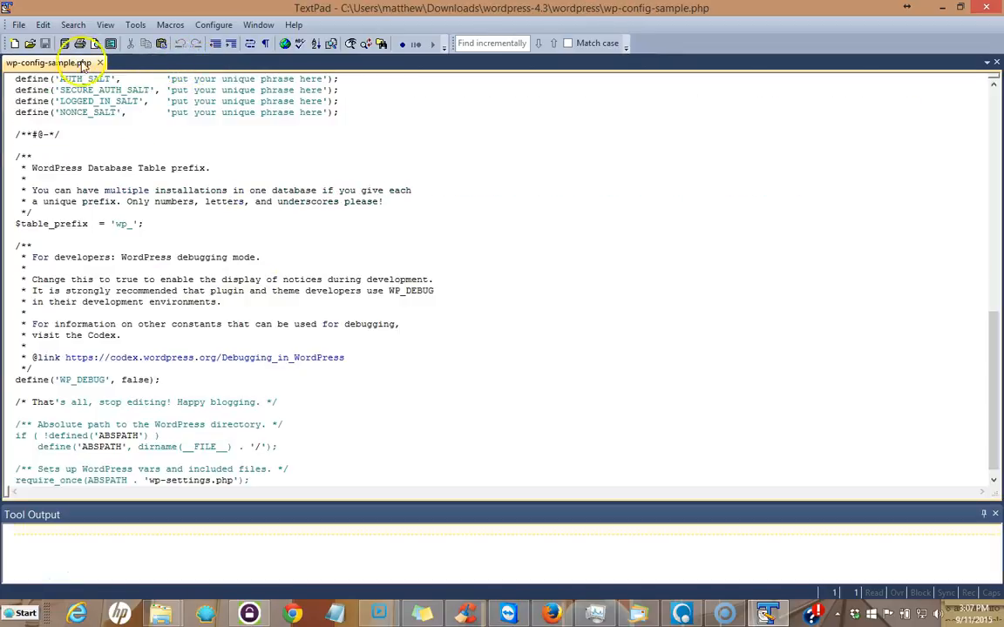
left_click_drag(986, 349, 984, 317)
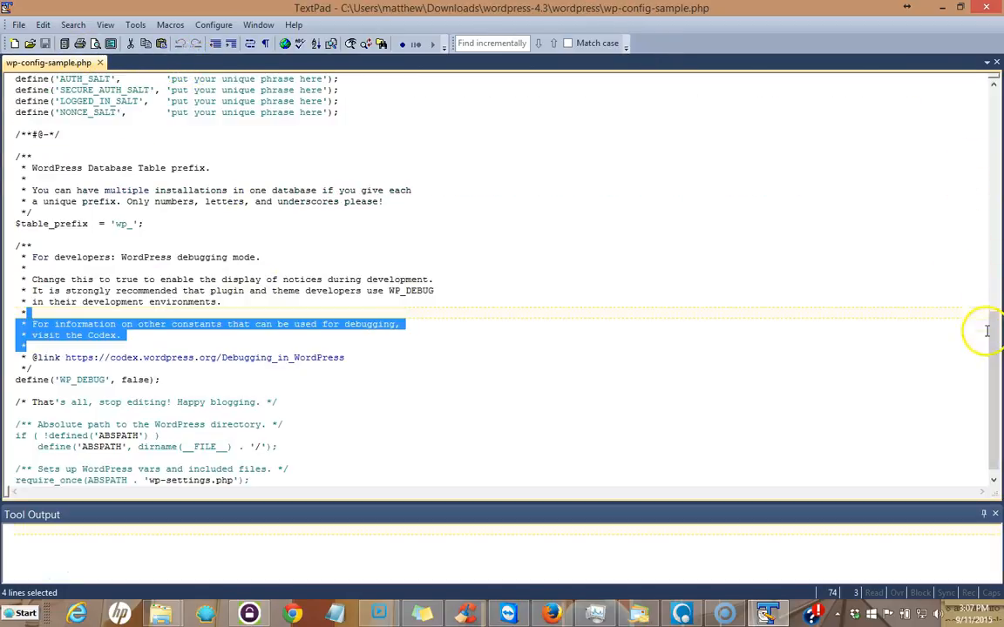
left_click_drag(993, 357, 993, 197)
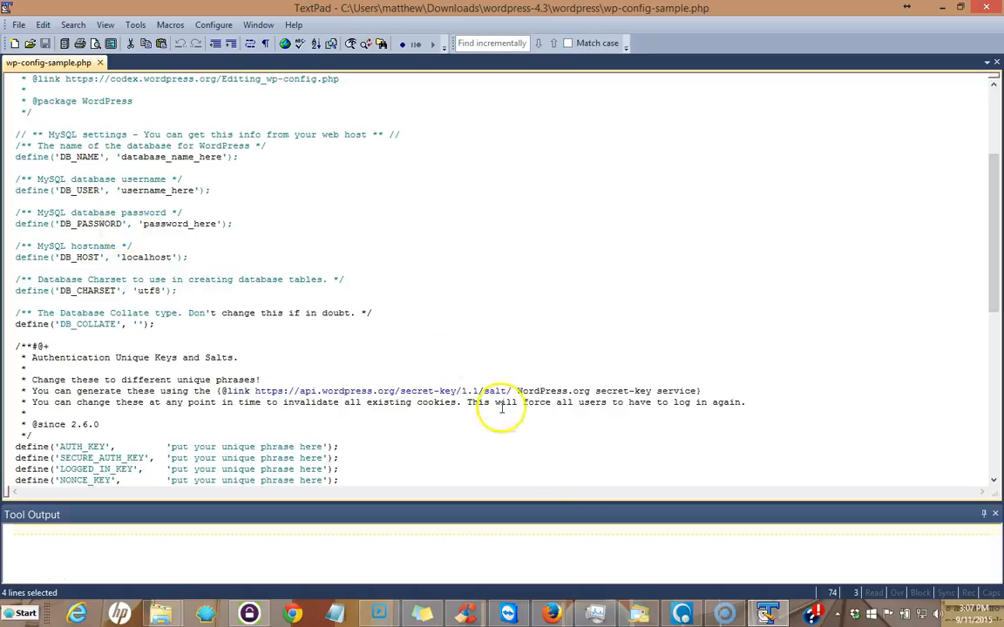
left_click(551, 615)
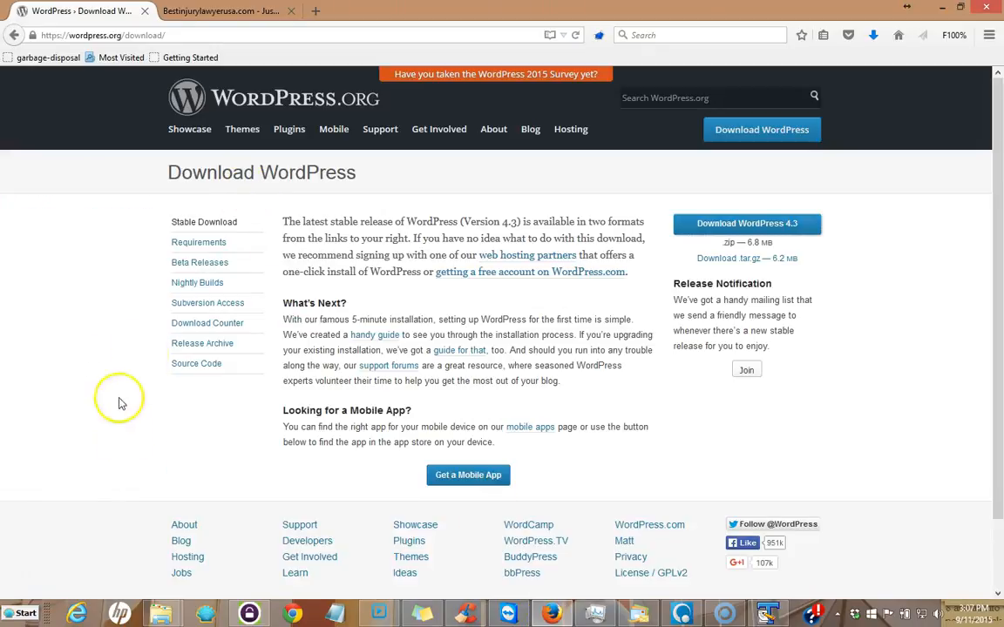
- Add and confirm a Firefox security exception for bestinjurylawyerusa.com:2083 so cPanel login loads
left_click(24, 581)
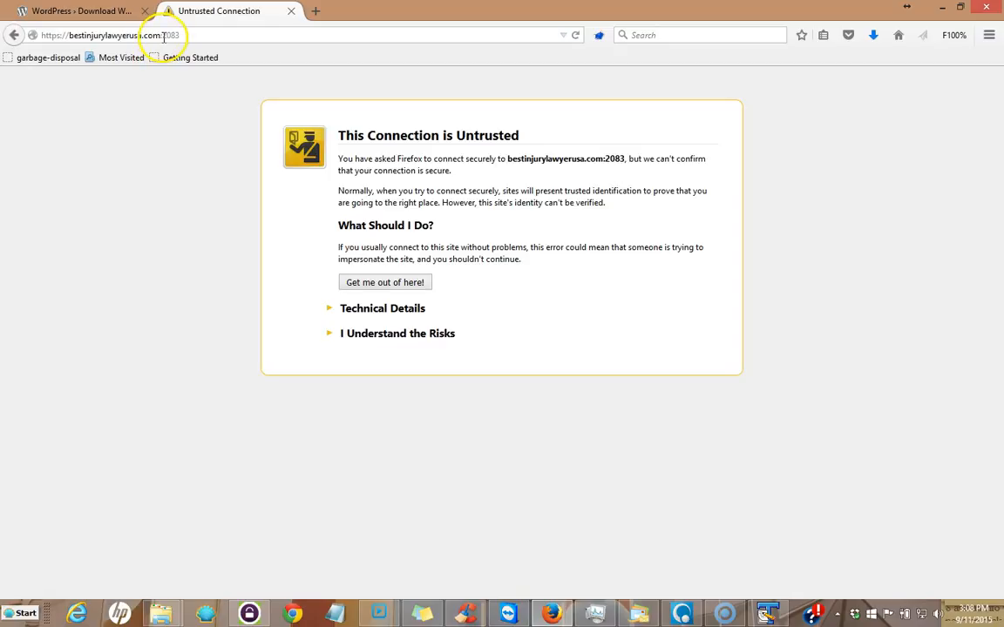
left_click(432, 334)
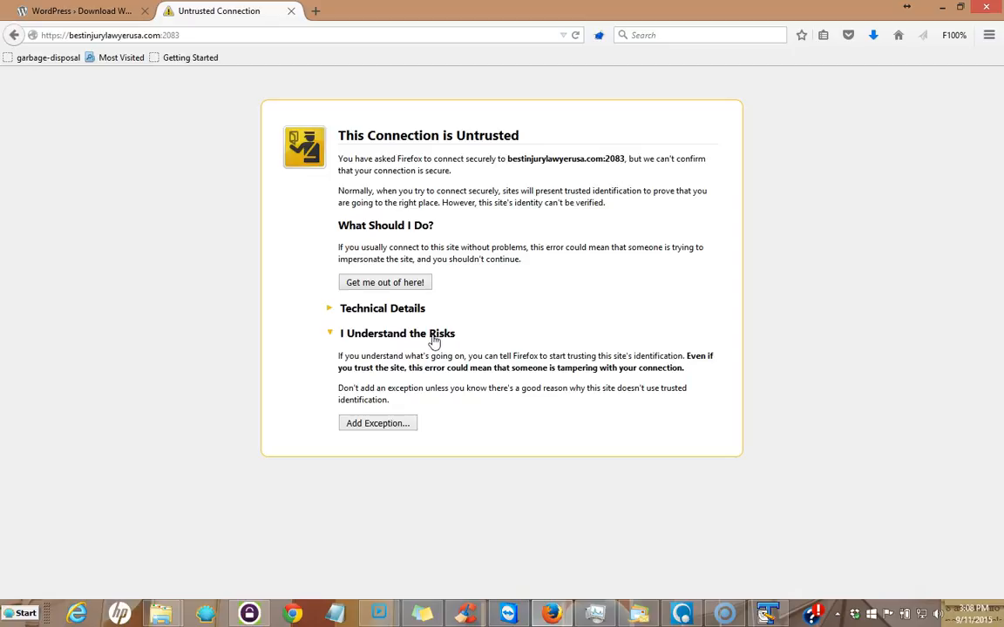
left_click(378, 425)
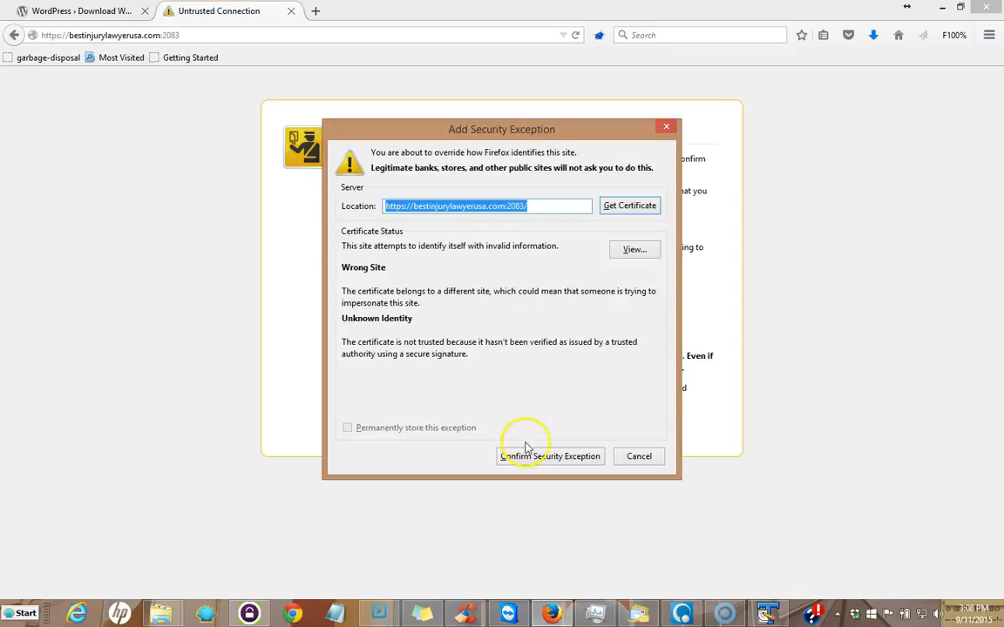
left_click(523, 455)
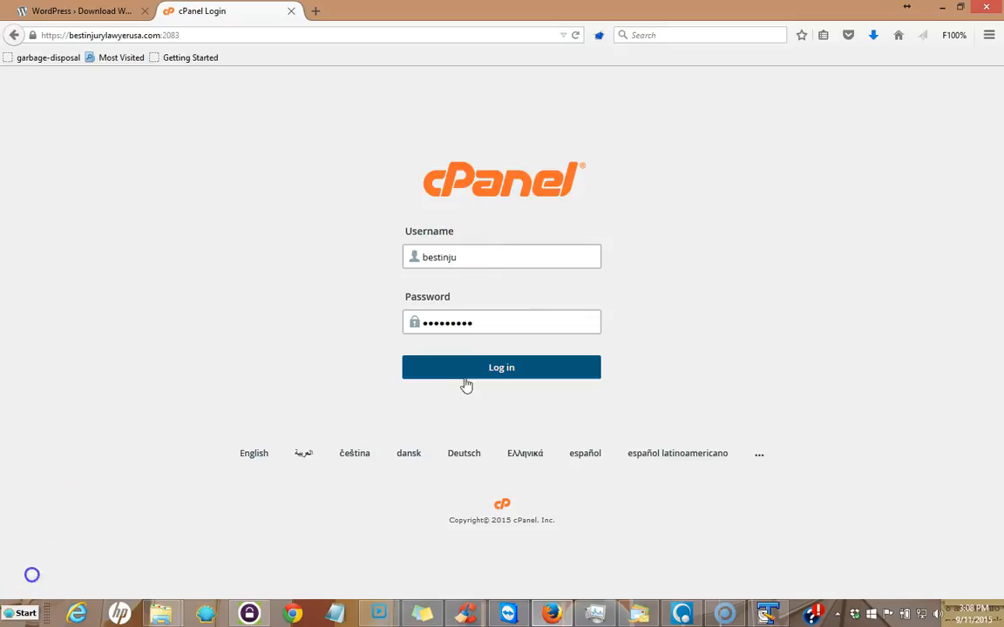
- Log in to cPanel, turn off the welcome wizard for good, and search tools for 'mys'
left_click(467, 366)
left_click(470, 370)
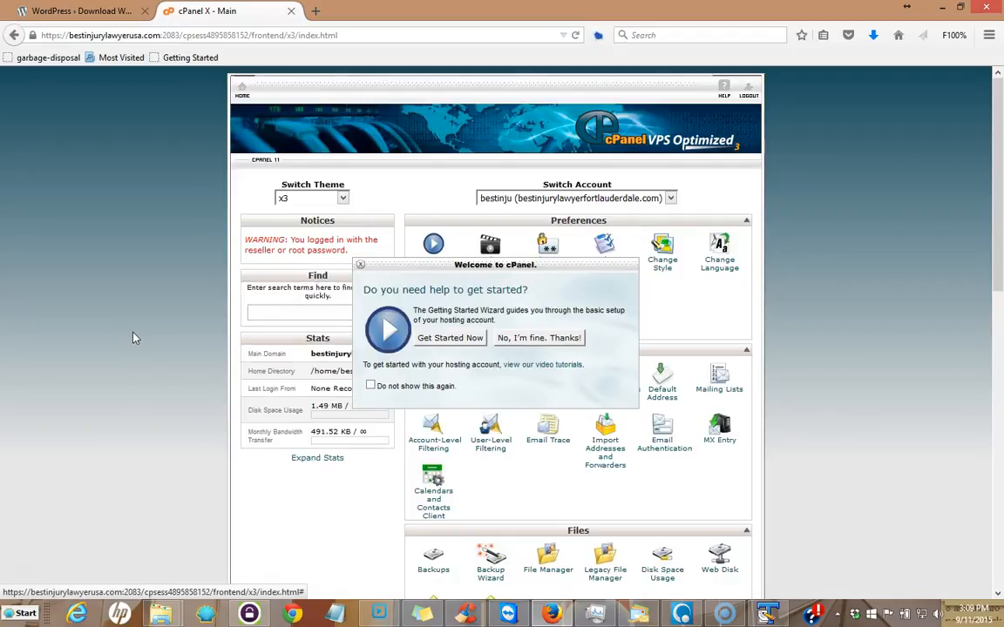
left_click(545, 336)
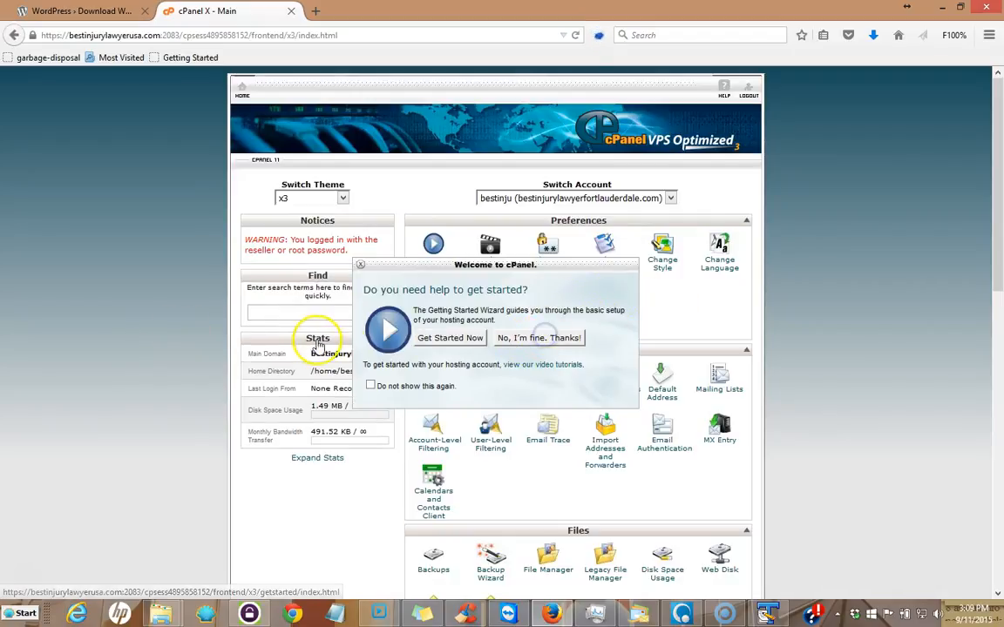
left_click(371, 385)
left_click(542, 338)
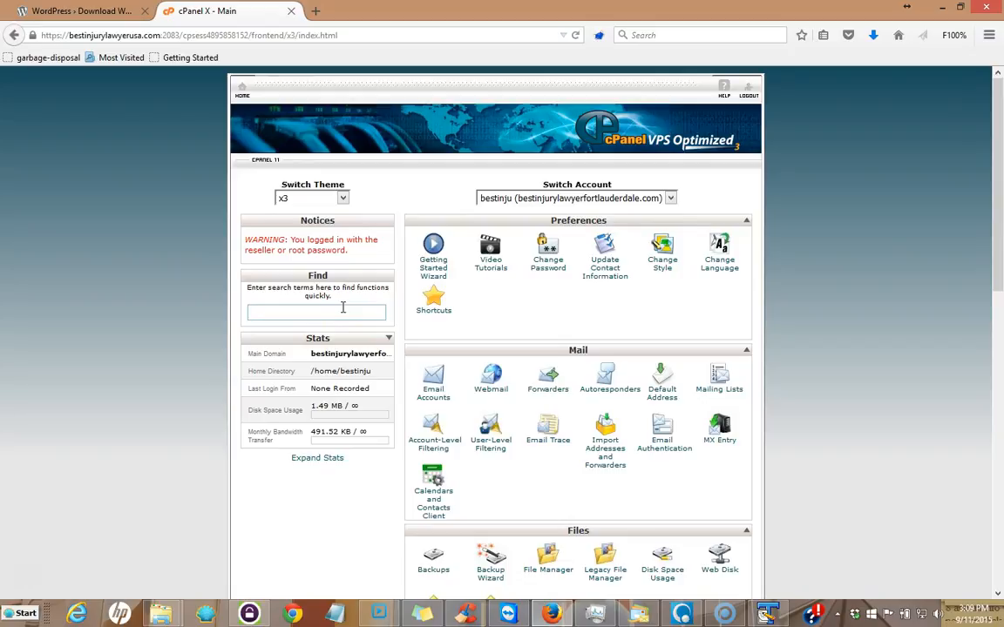
type("mys")
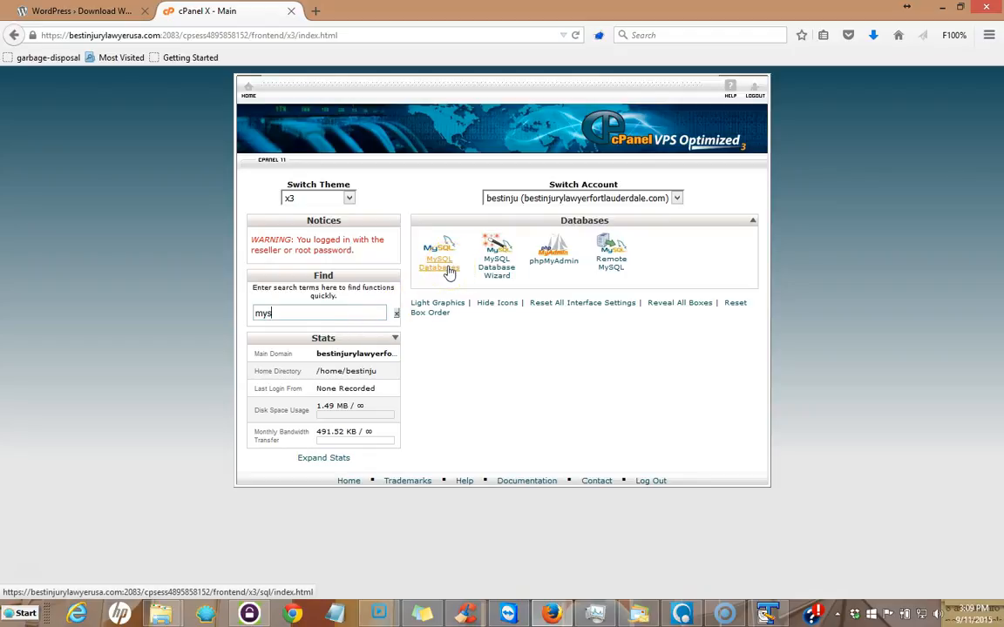
- Create the MySQL database 'texaslawyers' (bestinju_texaslawyers) and return to the MySQL Databases page
left_click(449, 272)
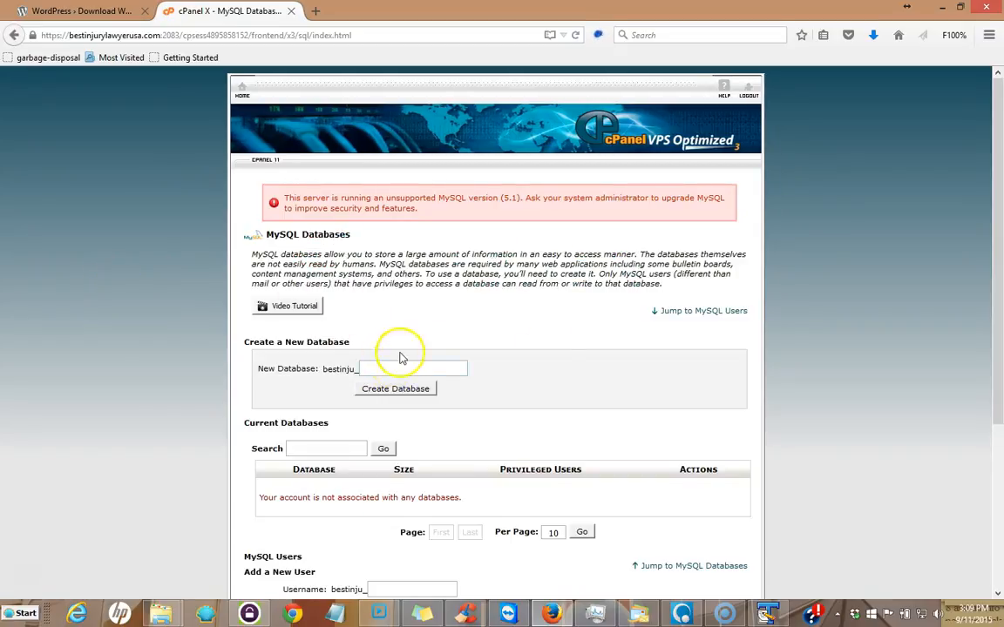
left_click_drag(996, 260, 1001, 307)
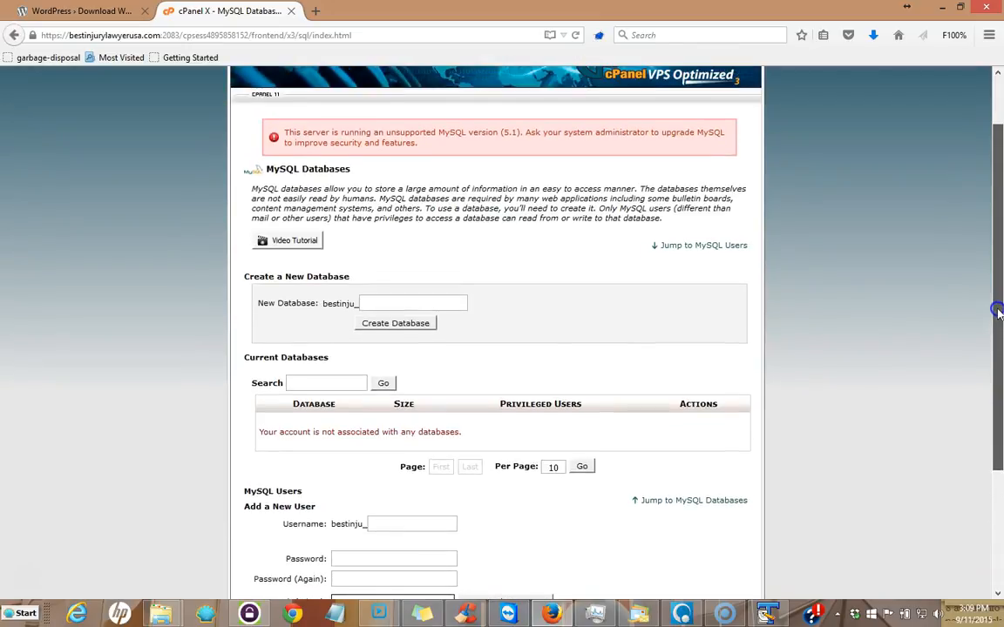
left_click(404, 300)
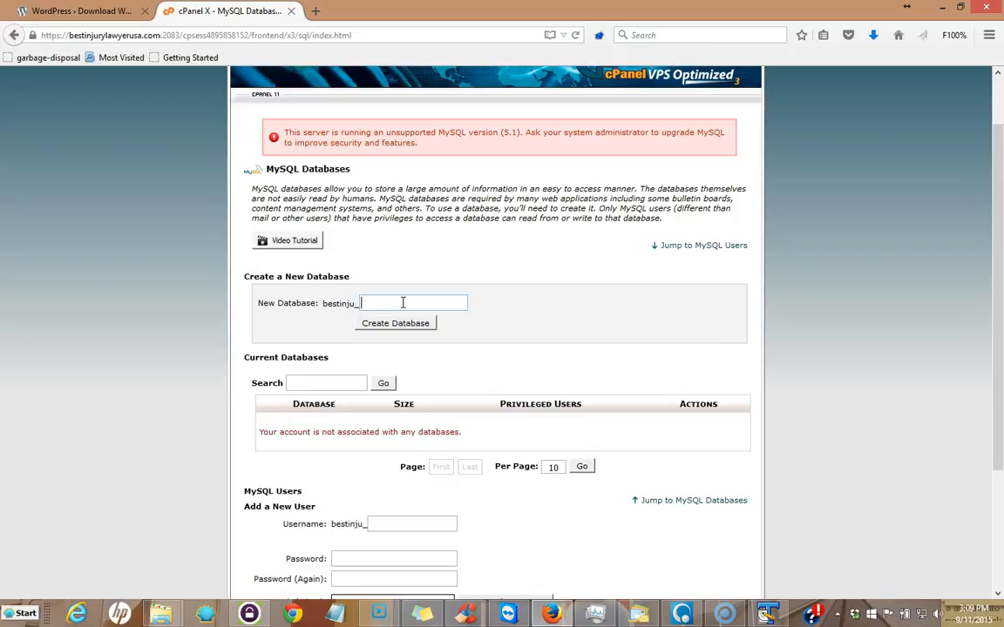
scroll(149, 251, "down", 3)
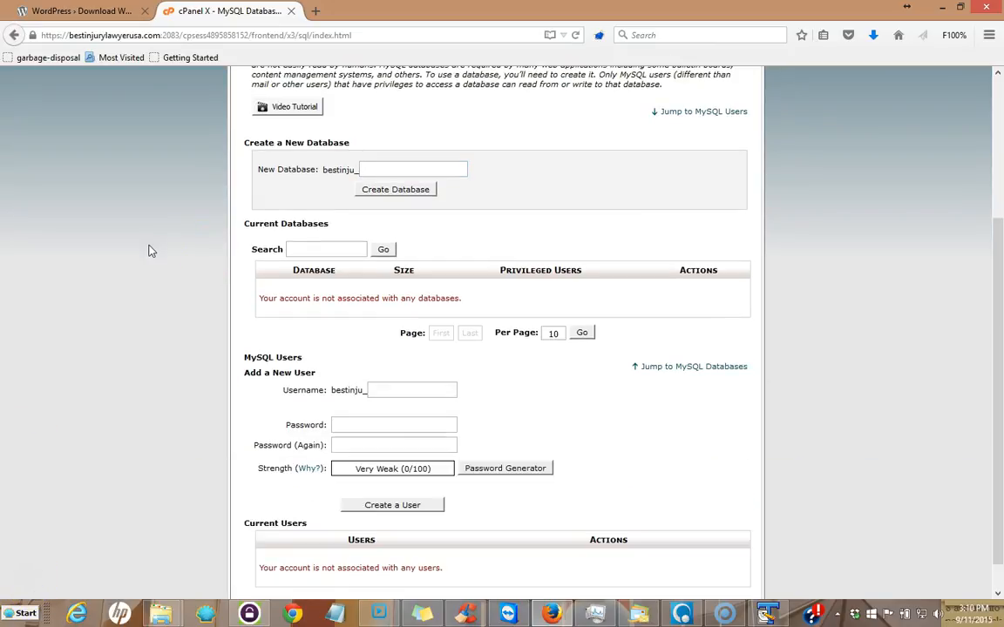
left_click_drag(993, 347, 1000, 289)
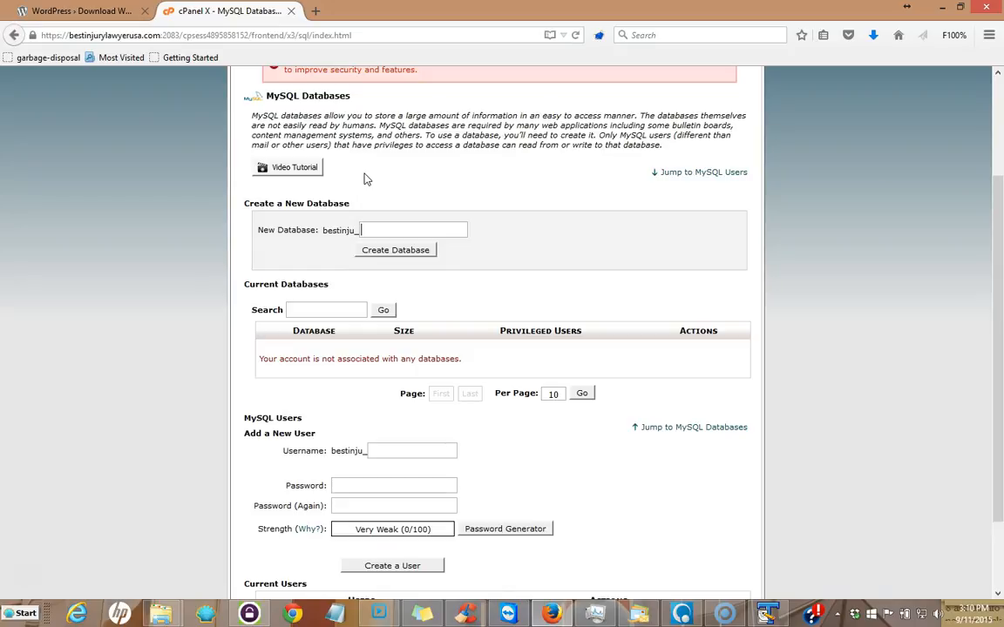
type("texaslawyers")
left_click(412, 252)
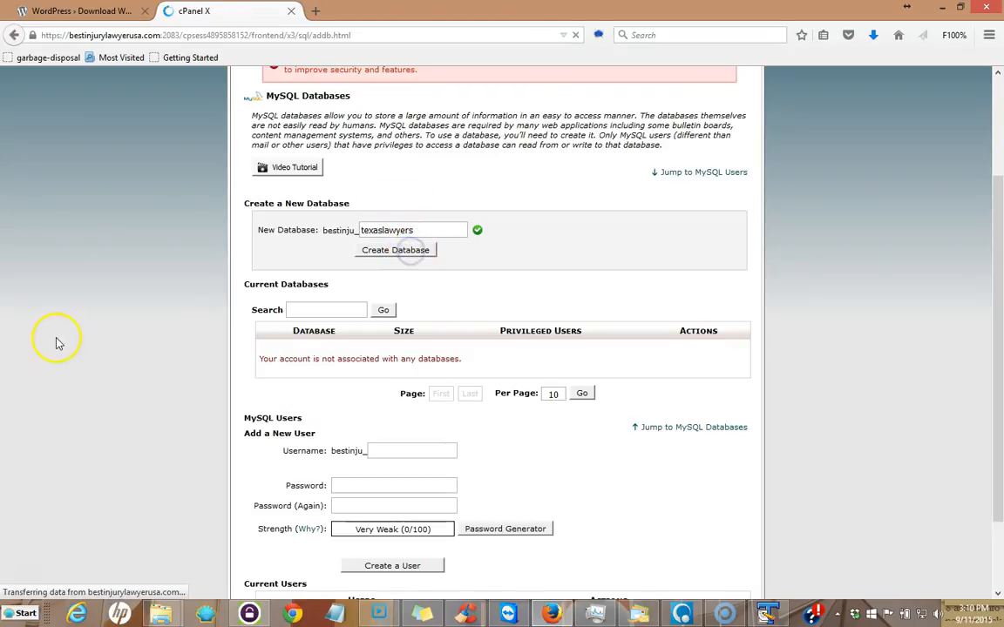
left_click(508, 254)
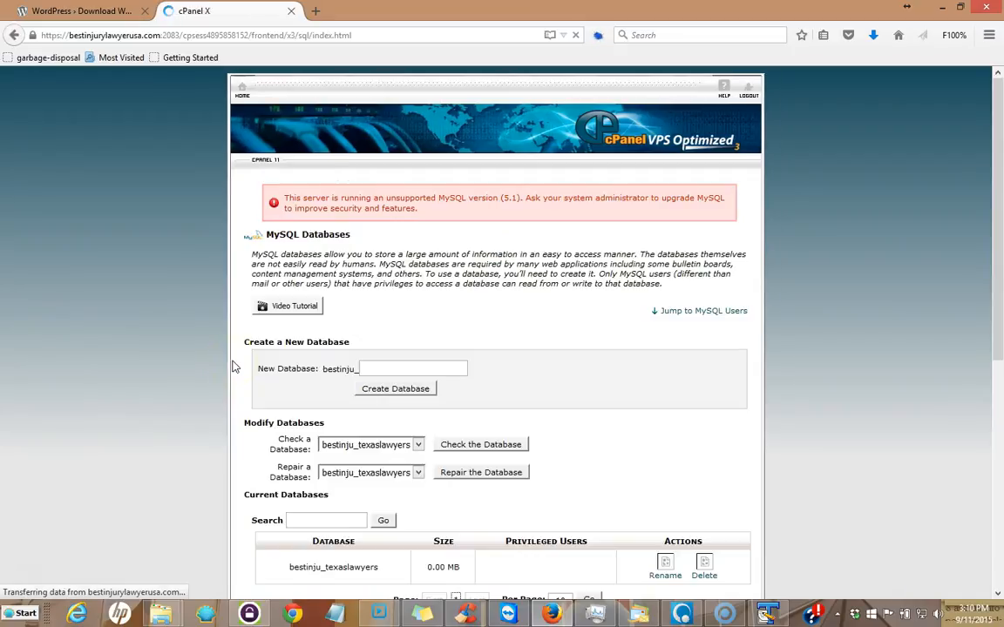
left_click_drag(998, 282, 1000, 408)
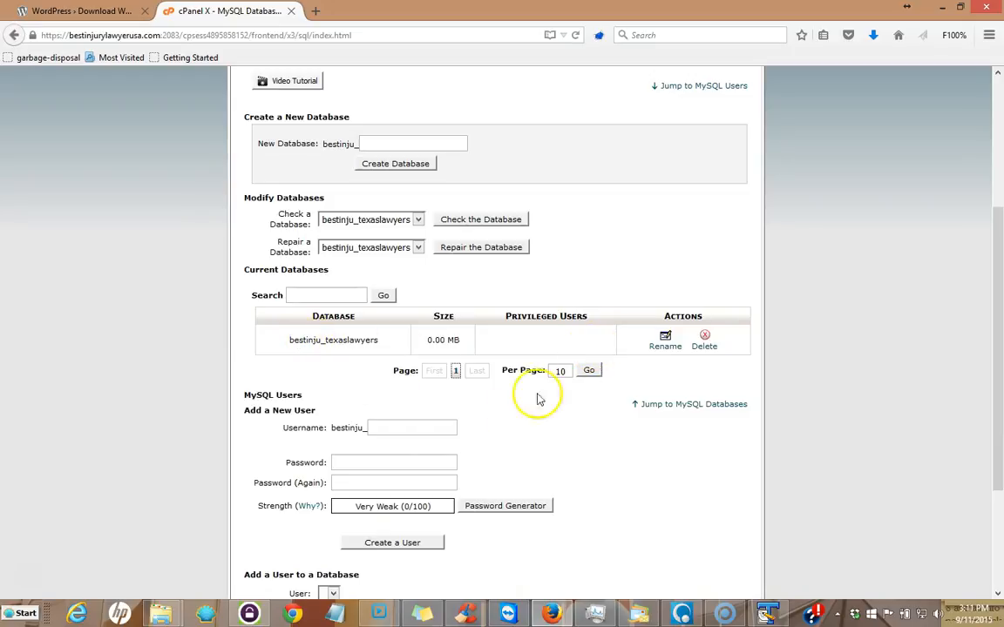
- Create MySQL user bestinju_texuser, entering its password twice, then return to MySQL Databases
left_click(420, 425)
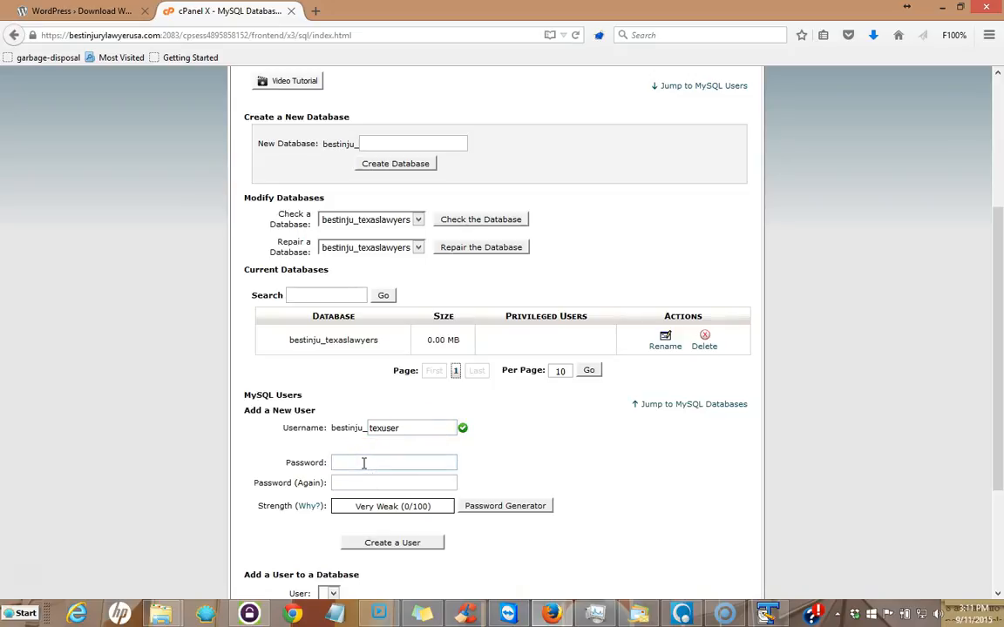
type("****")
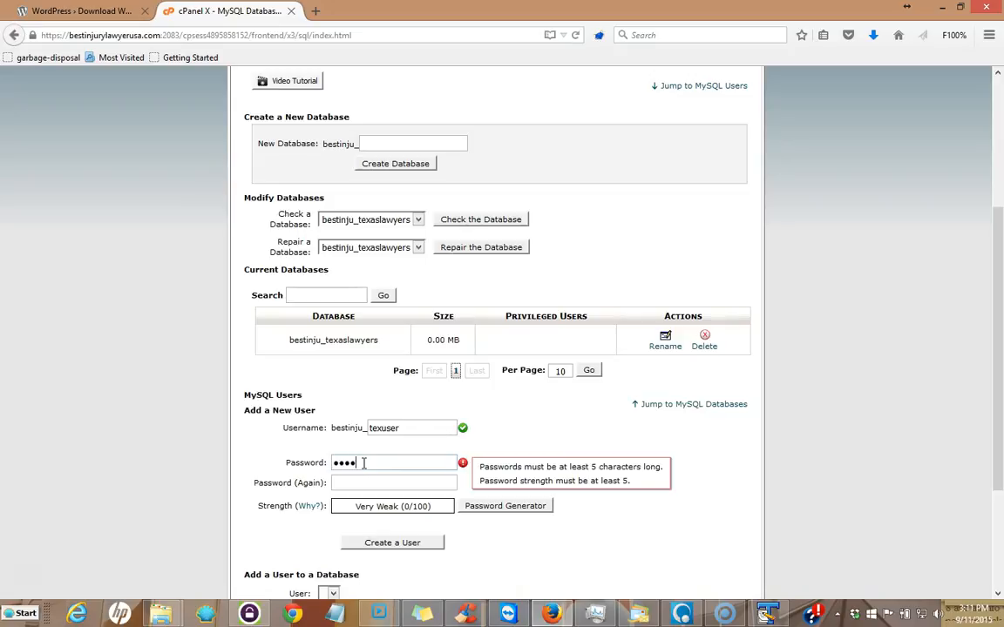
type("***")
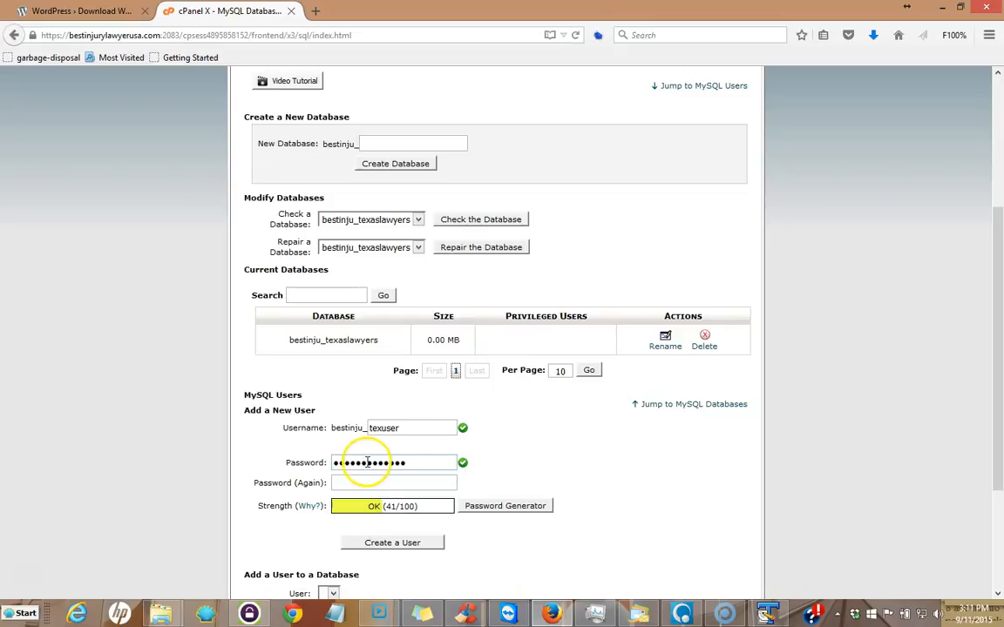
left_click(358, 480)
type("***")
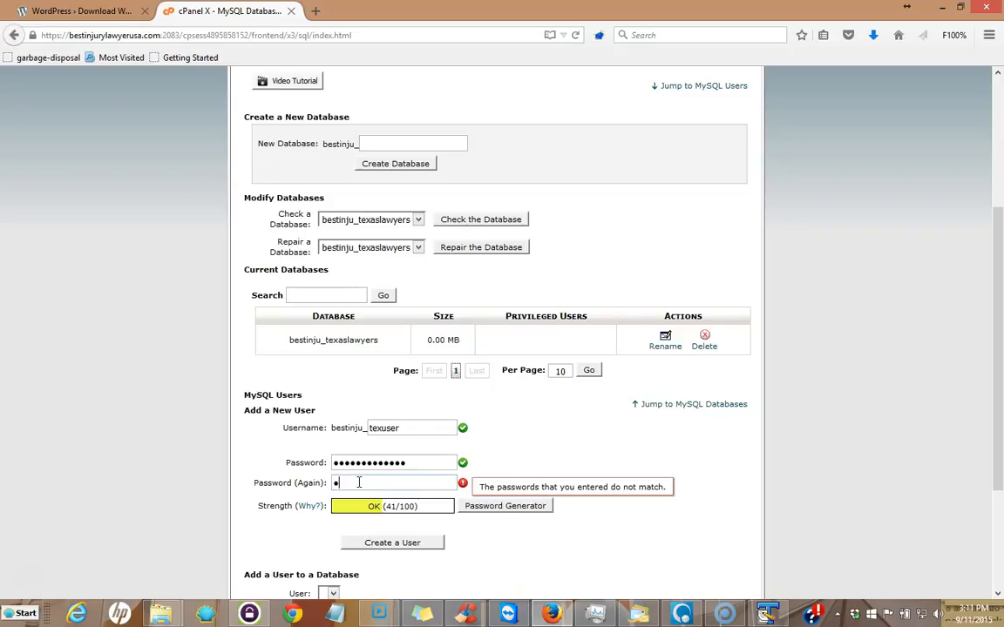
type("***********")
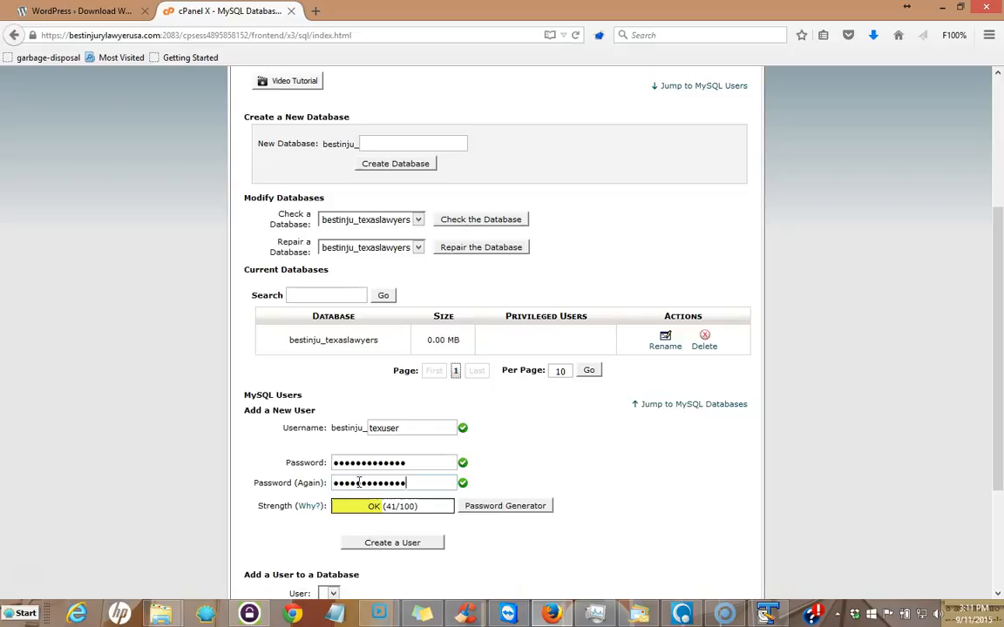
left_click(368, 482)
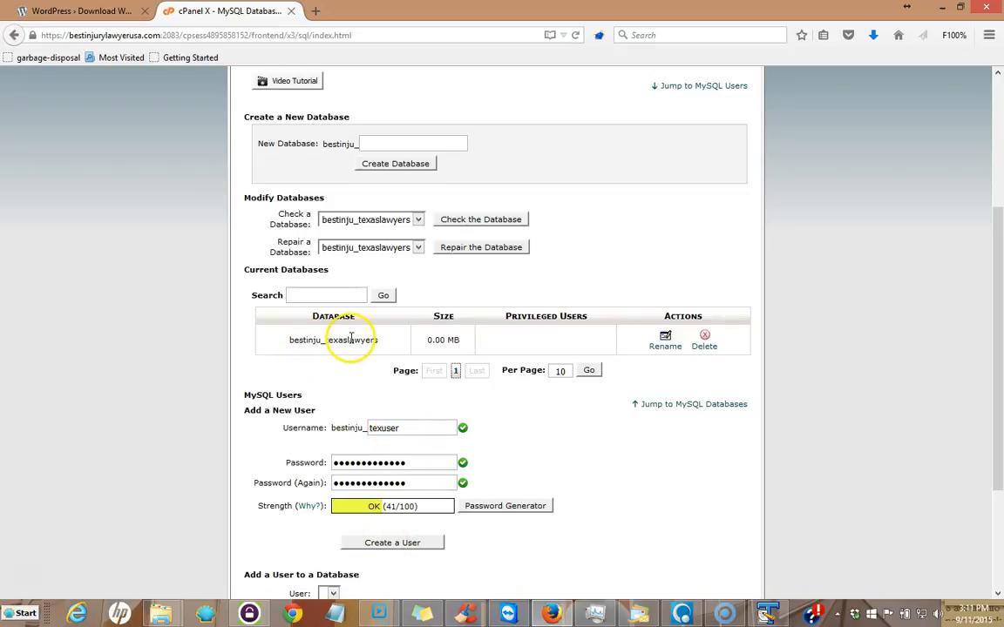
left_click(407, 545)
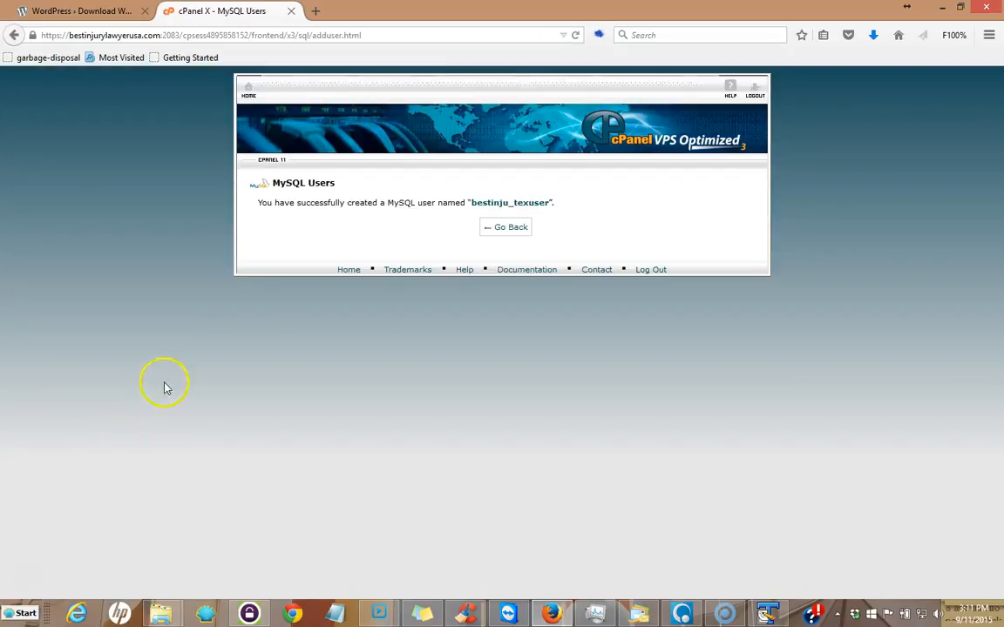
left_click(506, 226)
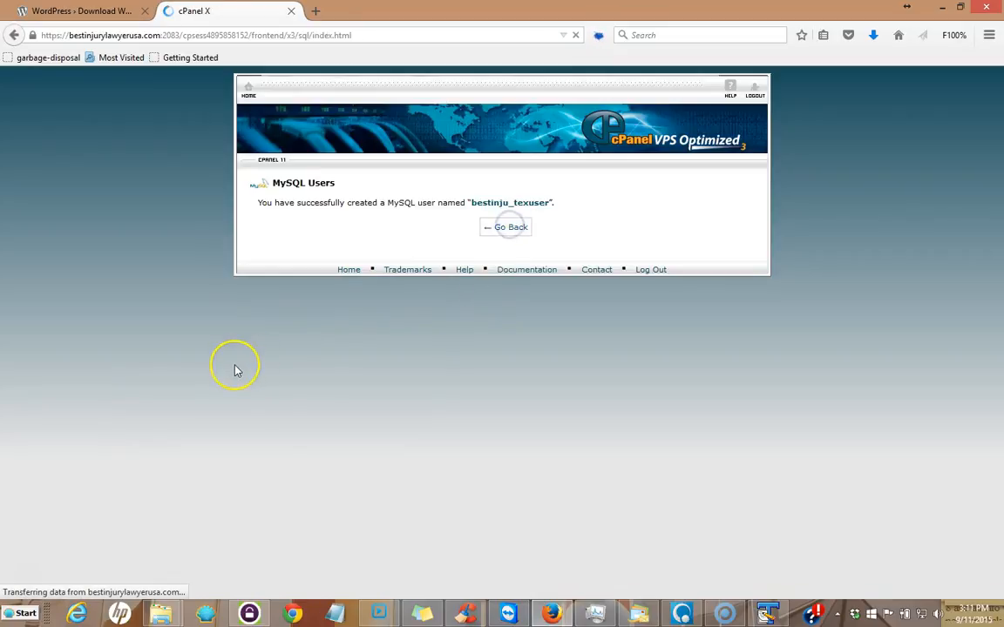
left_click_drag(999, 235, 1000, 367)
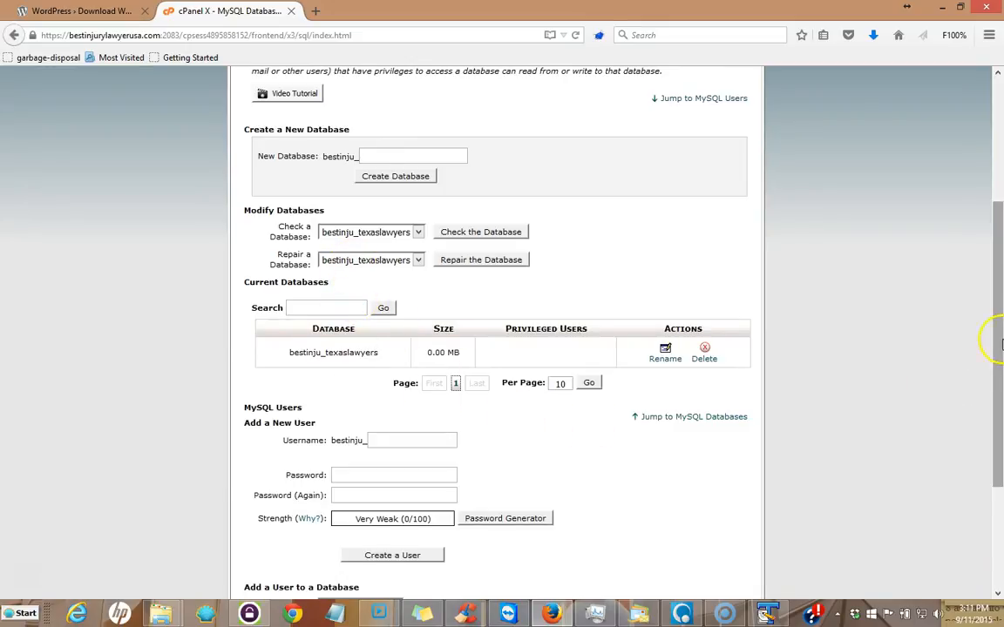
- Add bestinju_texuser to bestinju_texaslawyers with ALL PRIVILEGES and apply the changes
left_click_drag(999, 337, 1000, 436)
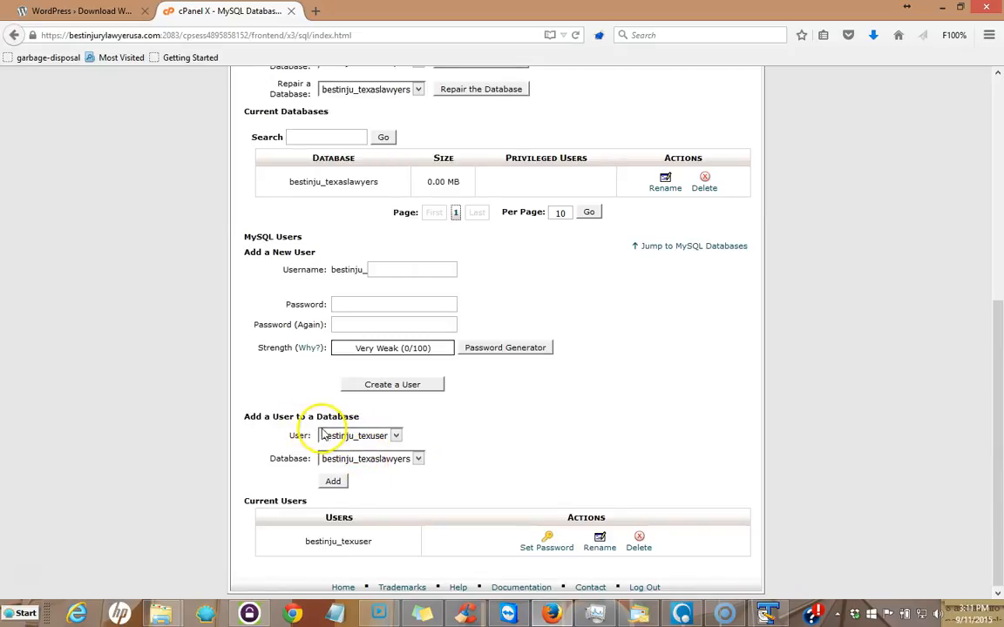
left_click(333, 484)
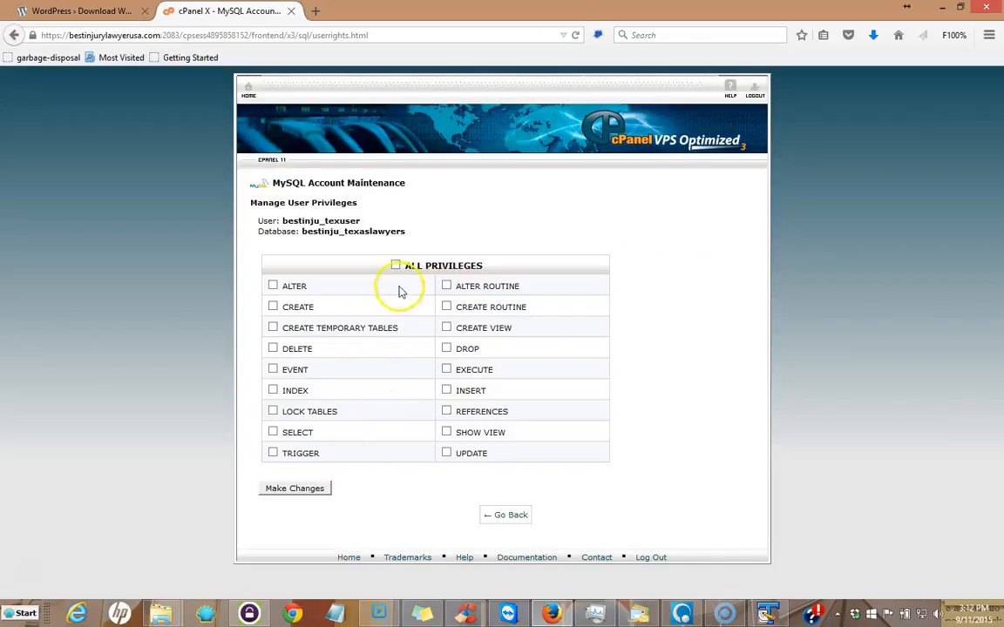
left_click(395, 265)
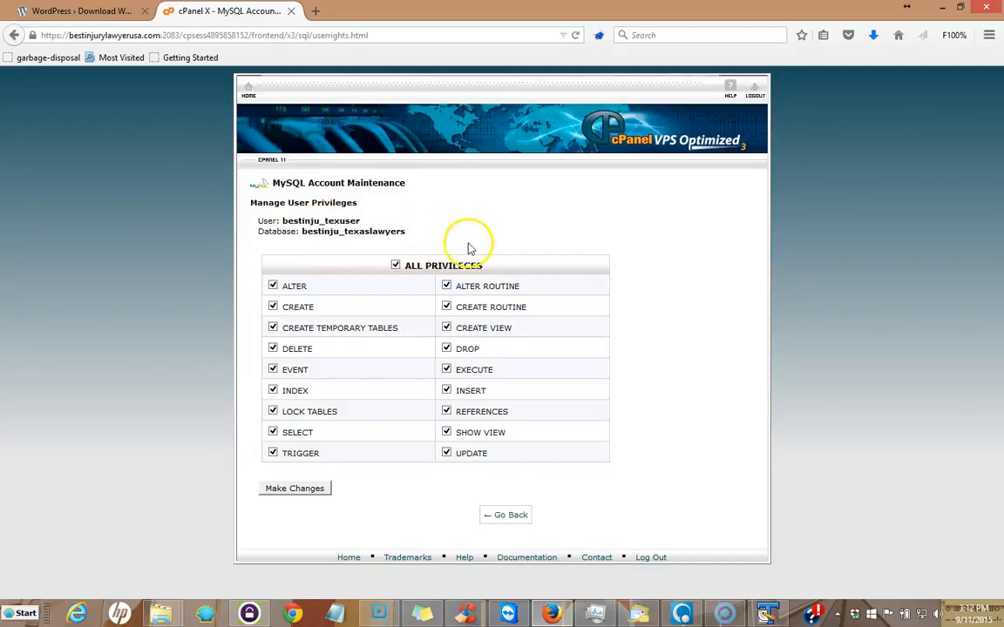
left_click(307, 490)
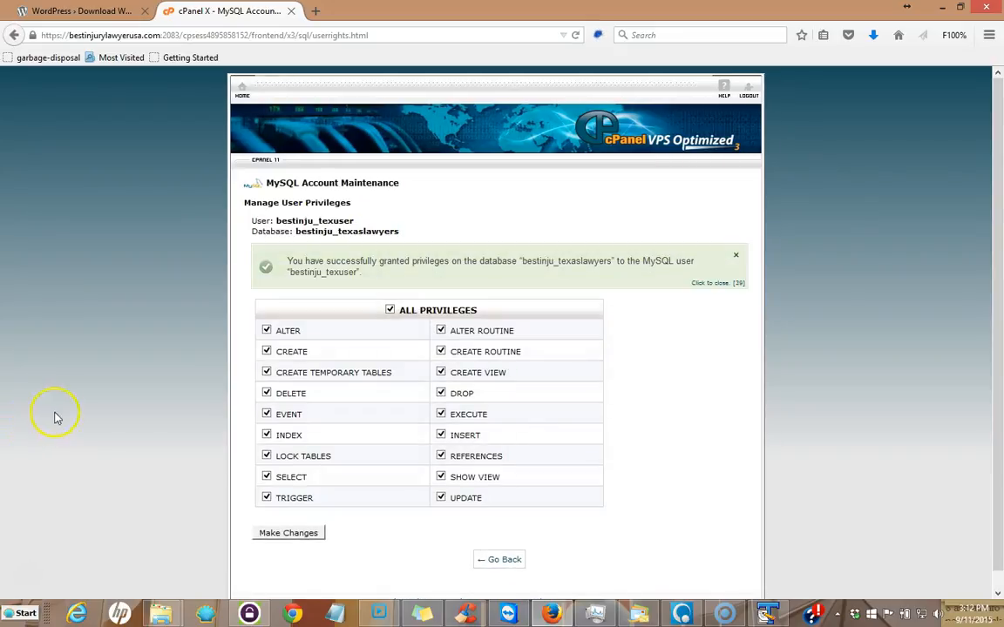
- Go back and check that bestinju_texaslawyers lists the privileged user, then switch to TextPad
left_click(508, 559)
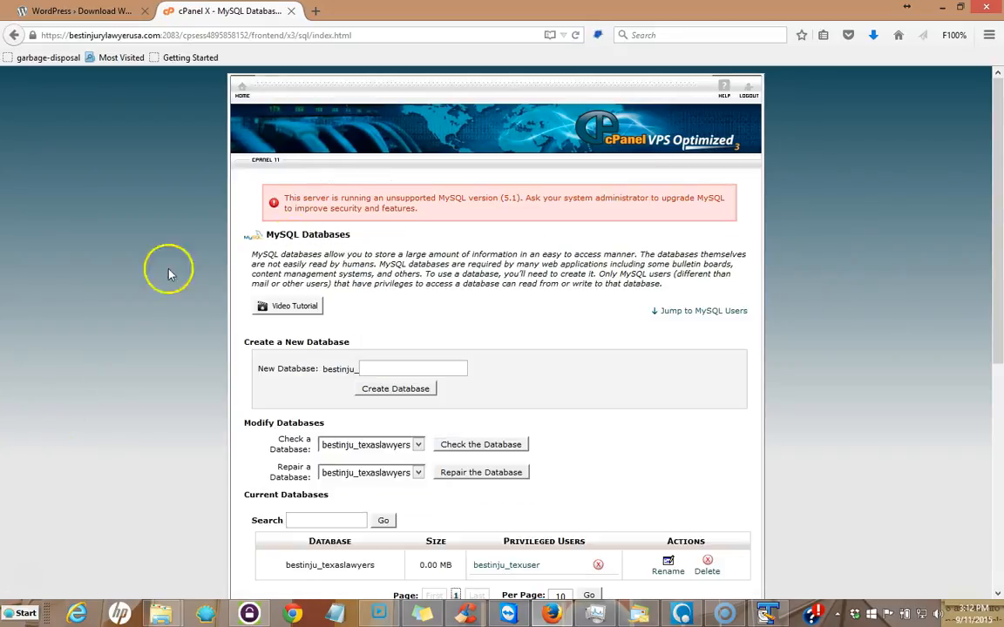
left_click_drag(998, 224, 1001, 388)
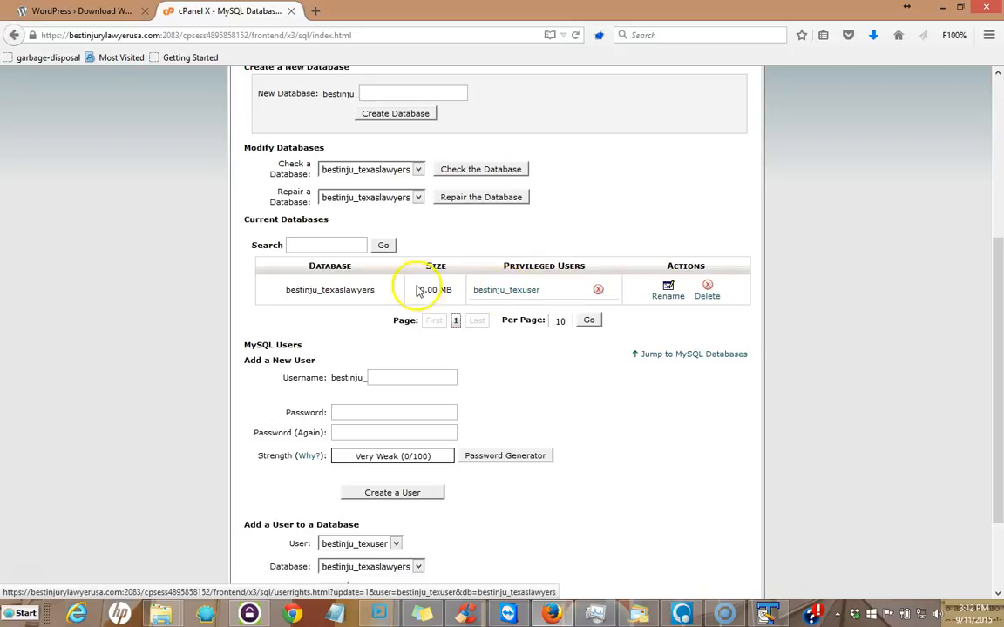
left_click(31, 579)
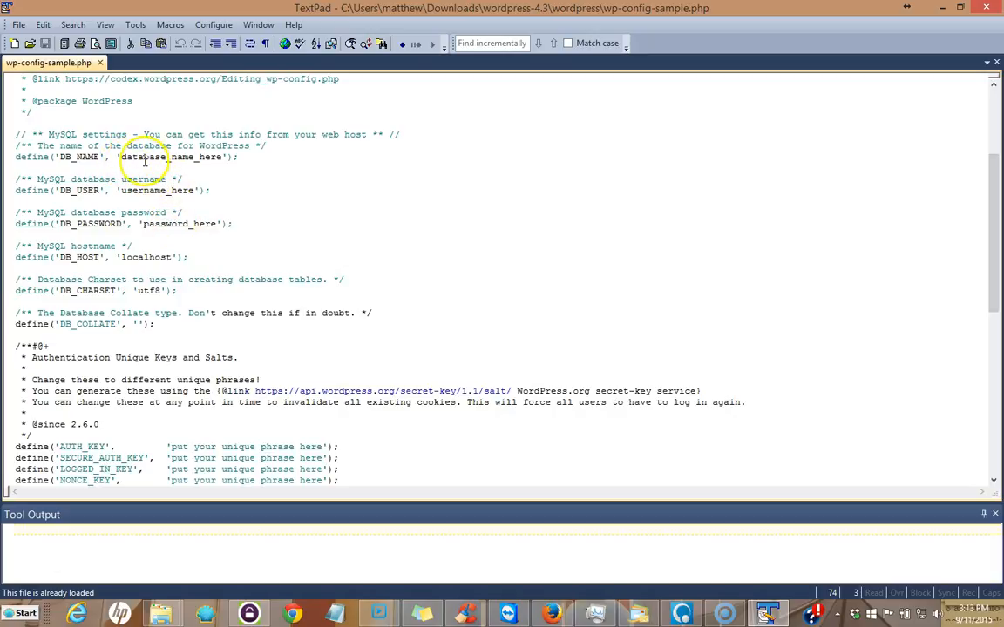
- Replace database_name_here in the DB_NAME line with bestinju_texaslawyers
left_click_drag(221, 158, 124, 159)
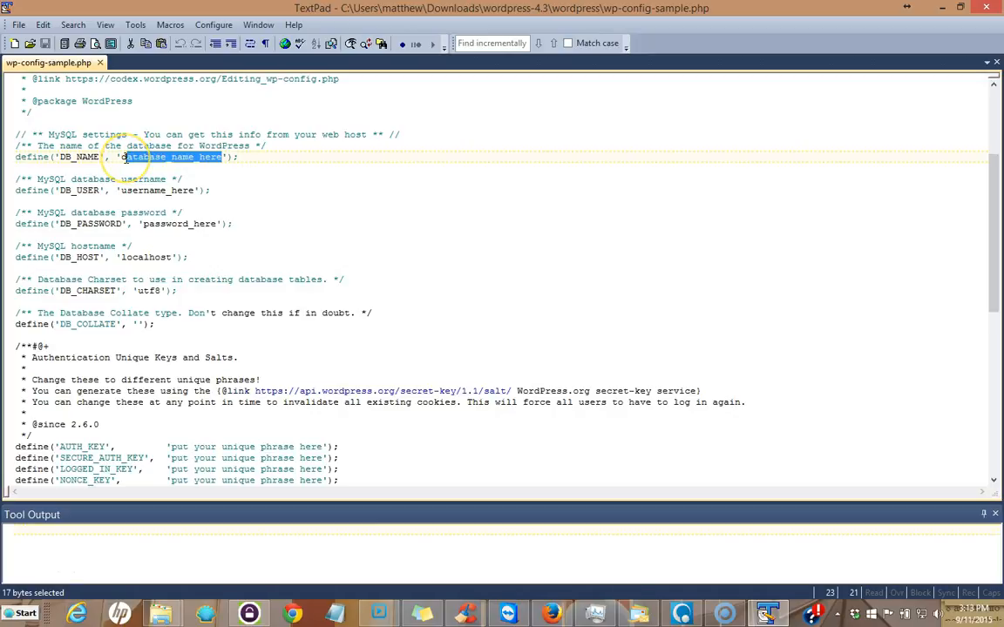
type("estinu_texaslawyers")
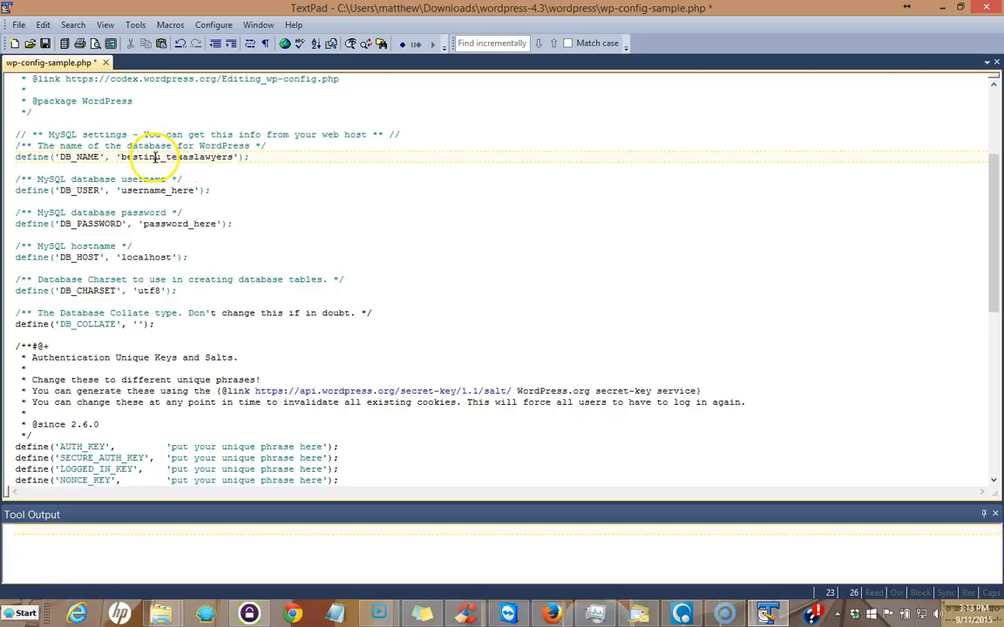
type("j")
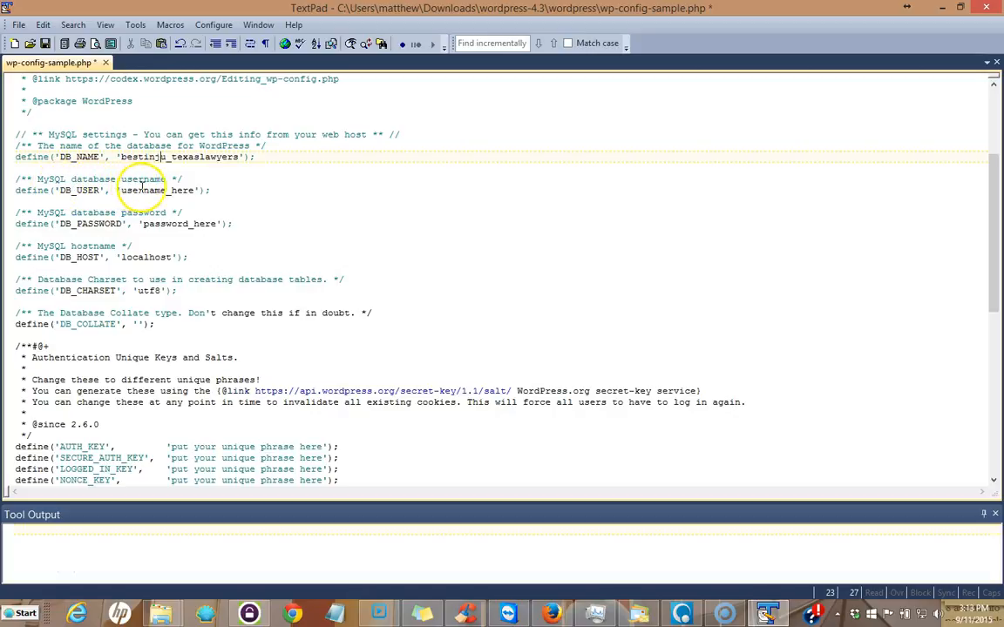
- Set DB_USER to bestinju_texuser and replace the password_here placeholder with the database password
left_click_drag(194, 190, 123, 191)
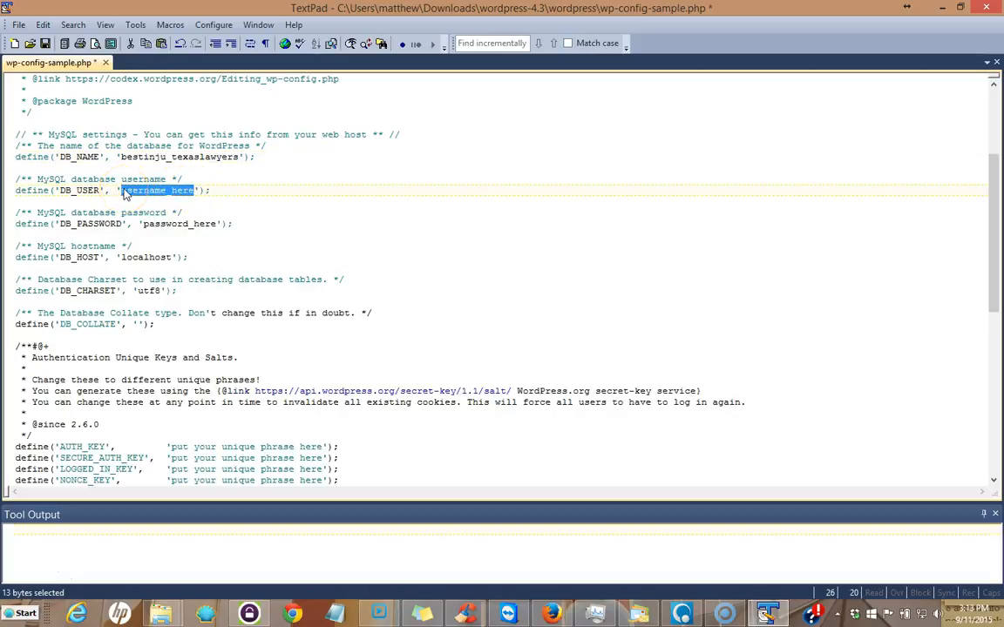
type("restinju")
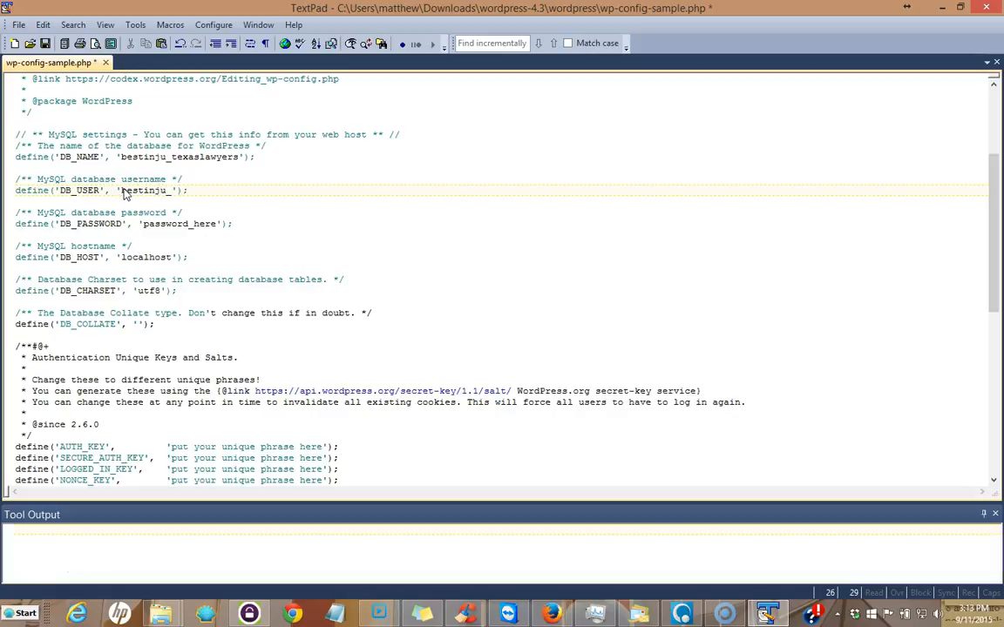
type("_texuser")
left_click(213, 223)
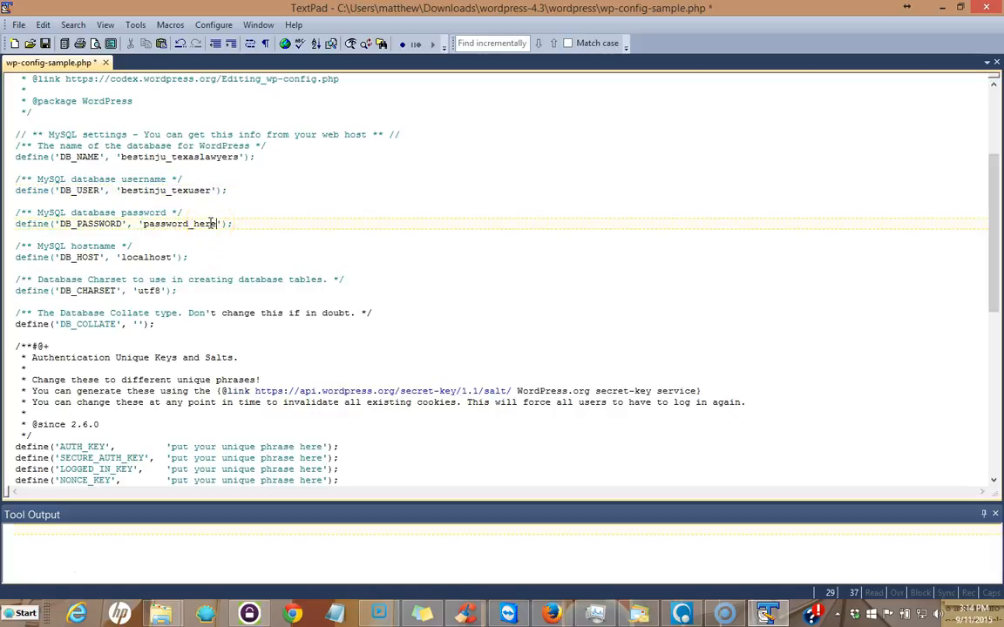
key("BackSpace")
key("BackSpace")
key("BackSpace")
key("BackSpace")
key("BackSpace")
key("BackSpace")
key("BackSpace")
key("BackSpace")
key("BackSpace")
key("BackSpace")
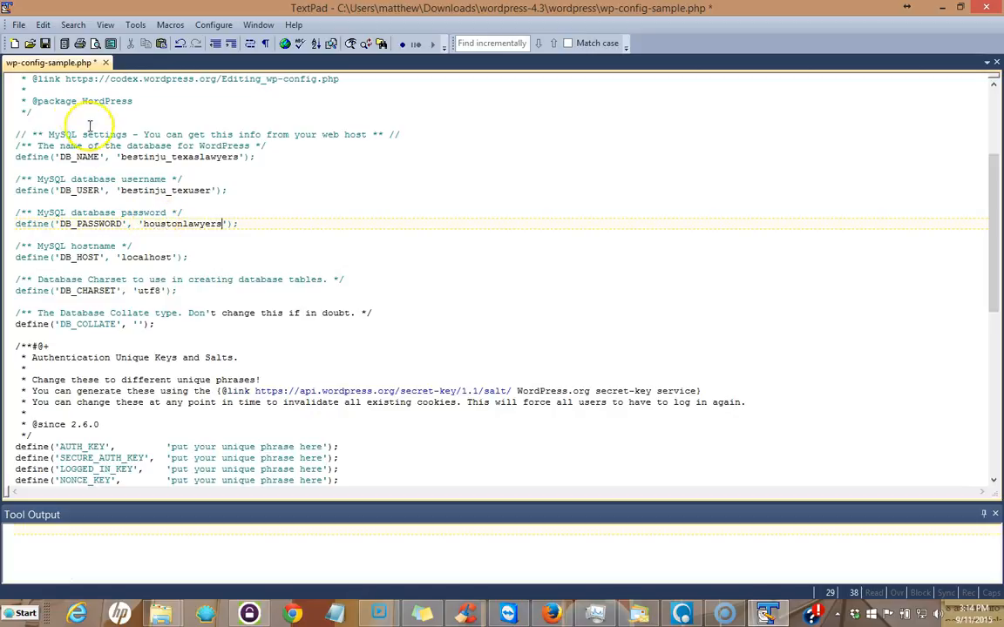
- Save wp-config-sample.php and bring WS_FTP LE to the front
left_click(19, 25)
left_click(41, 105)
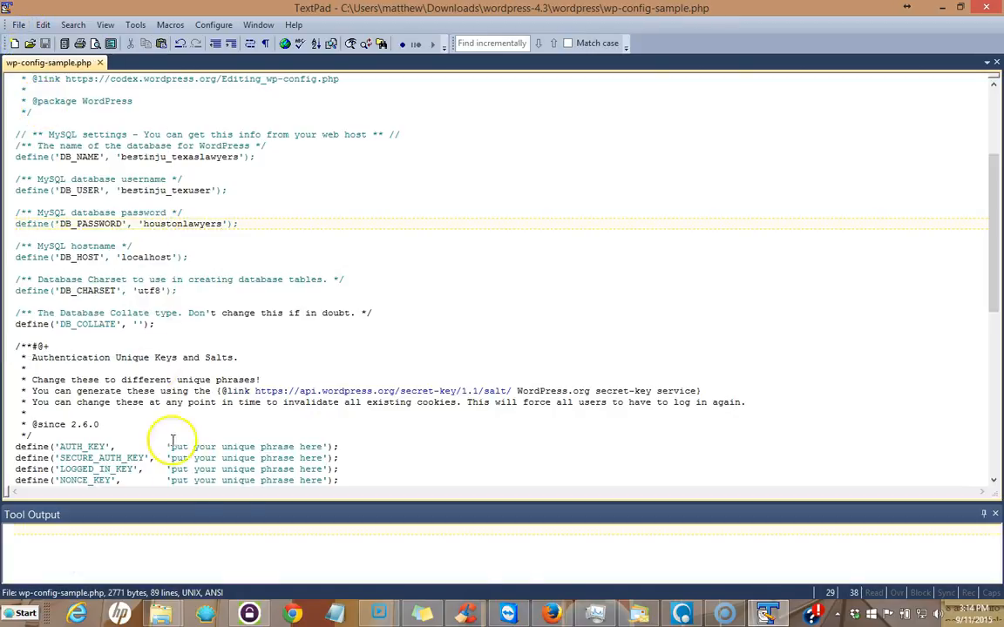
left_click(250, 614)
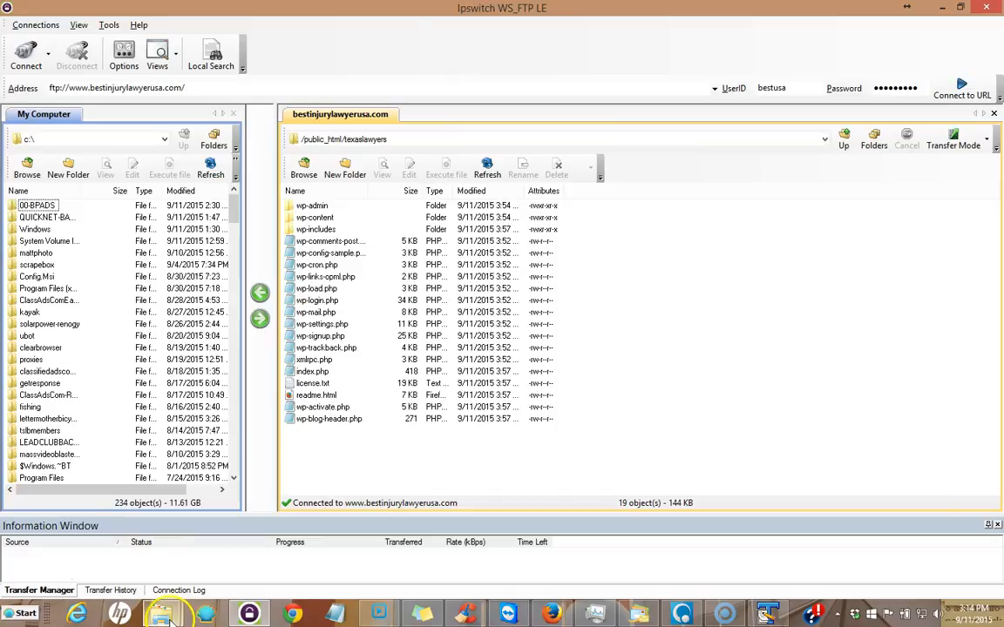
- Upload the edited wp-config-sample.php (2,771 bytes) to remote texaslawyers, overwriting the old copy
mouse_move(160, 613)
left_click(212, 581)
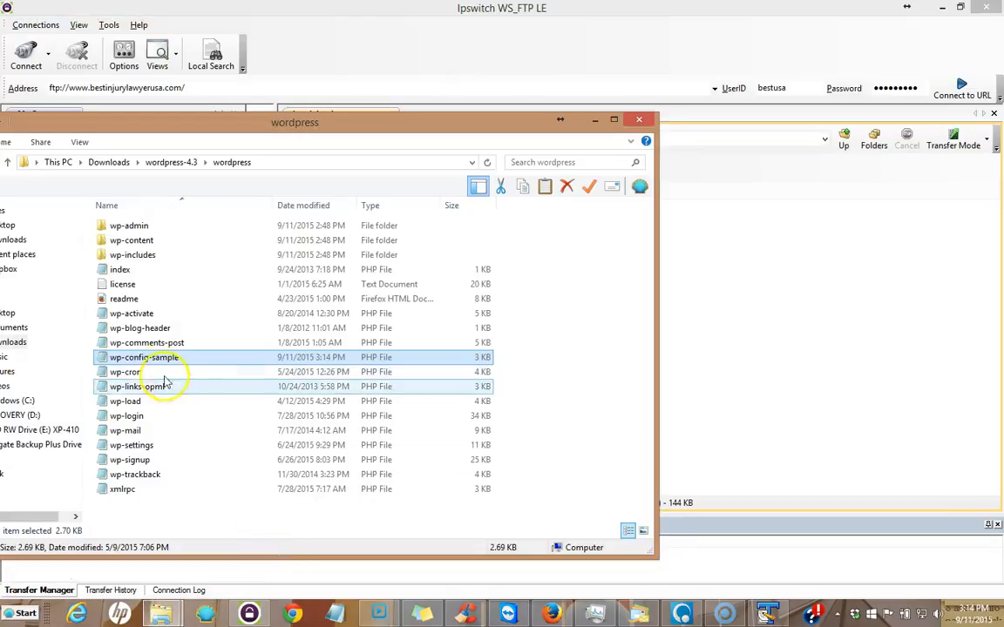
left_click_drag(157, 354, 717, 348)
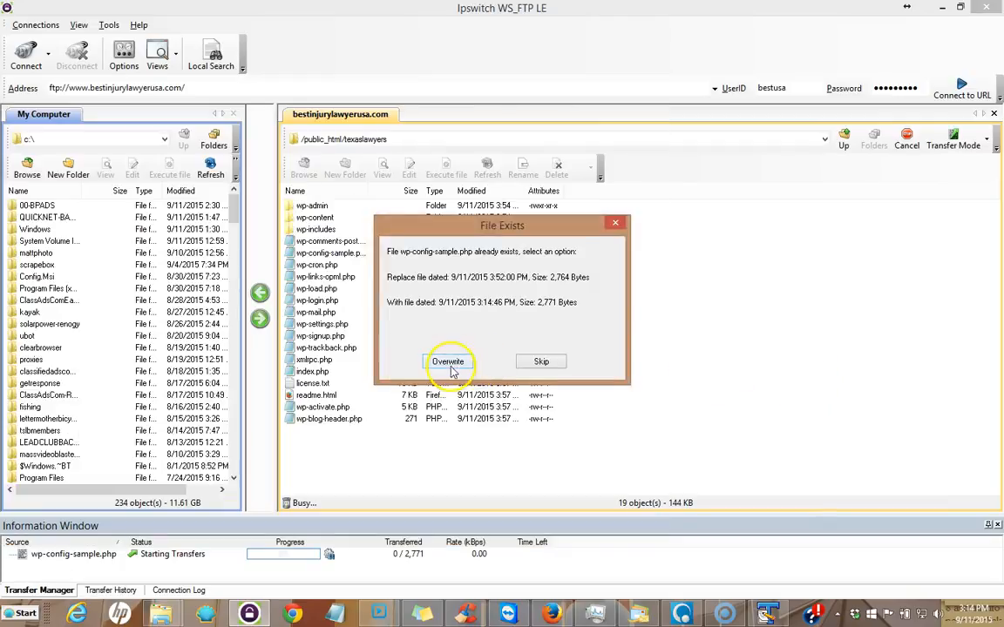
left_click(397, 305)
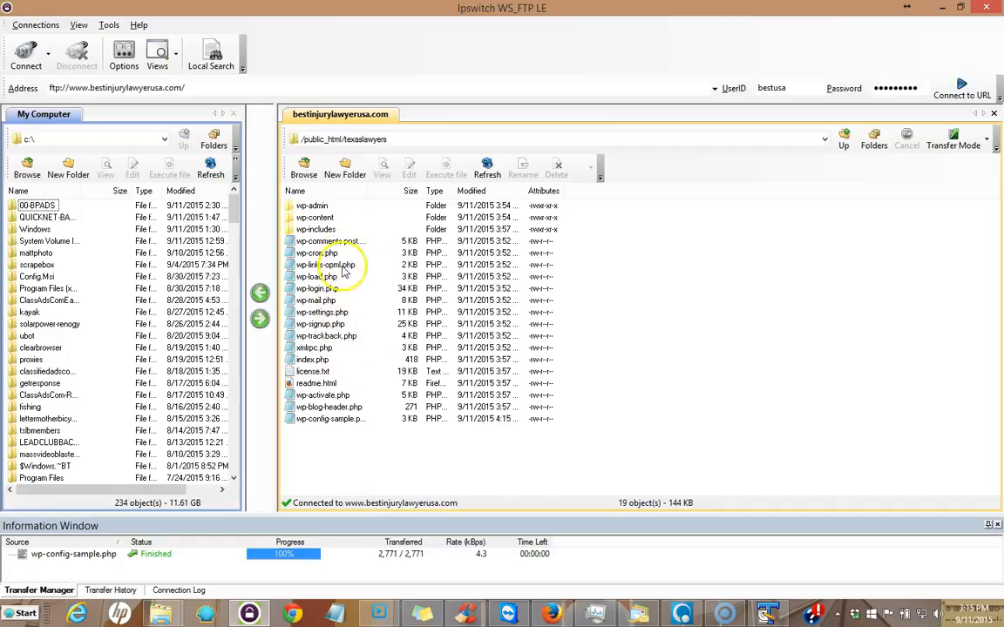
left_click(321, 421)
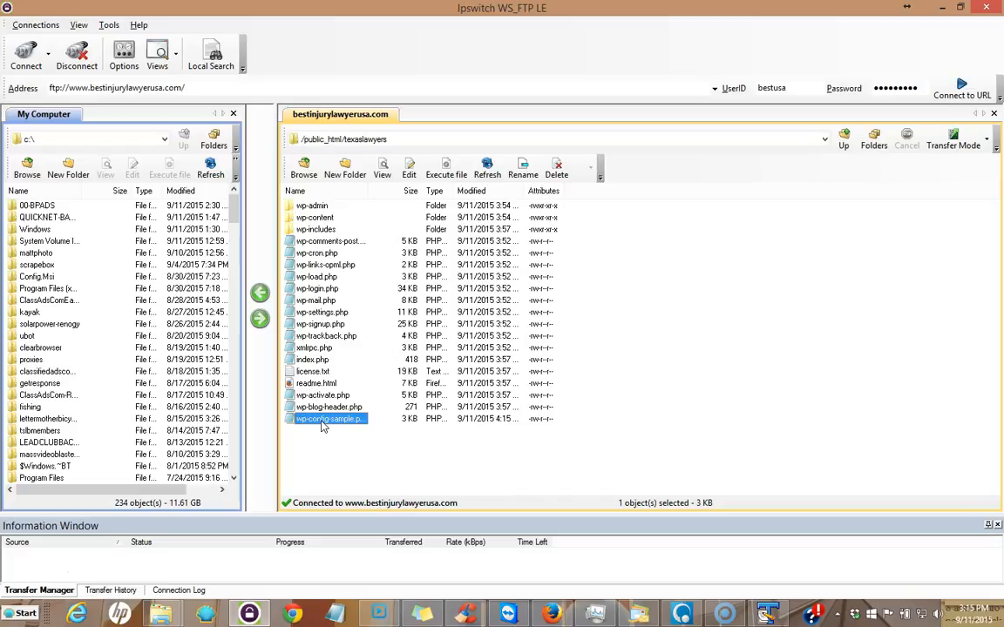
- Rename the server's wp-config-sample.php to wp-config.php
right_click(322, 423)
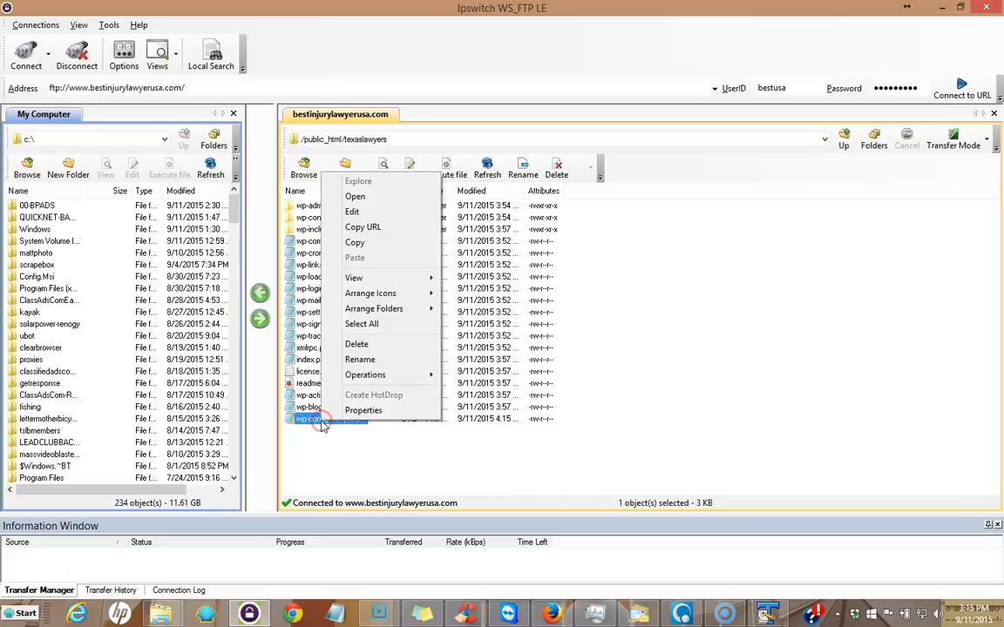
left_click(354, 363)
left_click(413, 360)
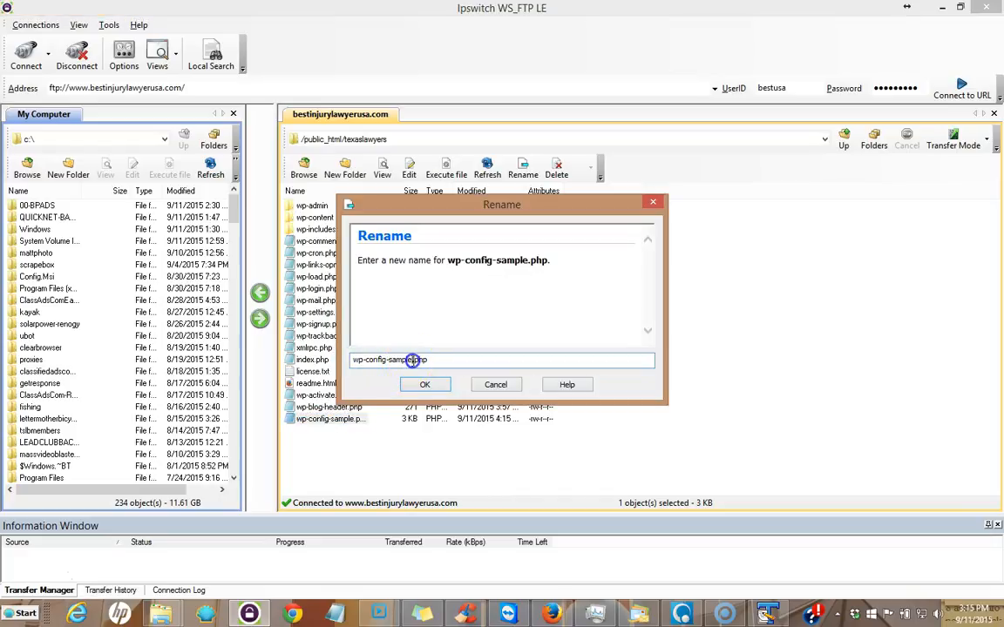
key("BackSpace")
key("BackSpace")
key("BackSpace")
key("BackSpace")
key("BackSpace")
key("BackSpace")
key("BackSpace")
left_click(421, 386)
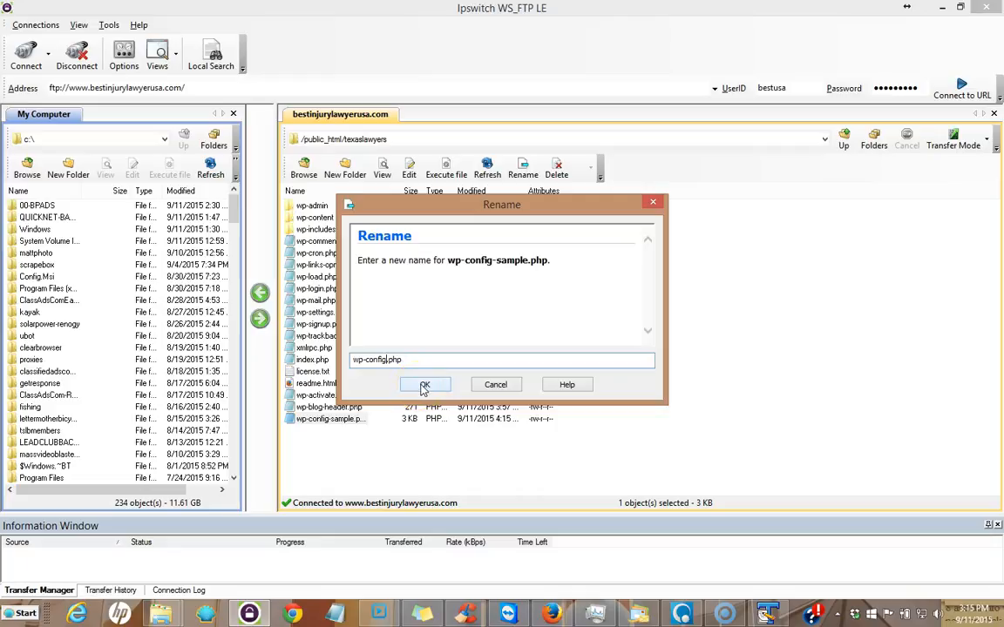
left_click(424, 384)
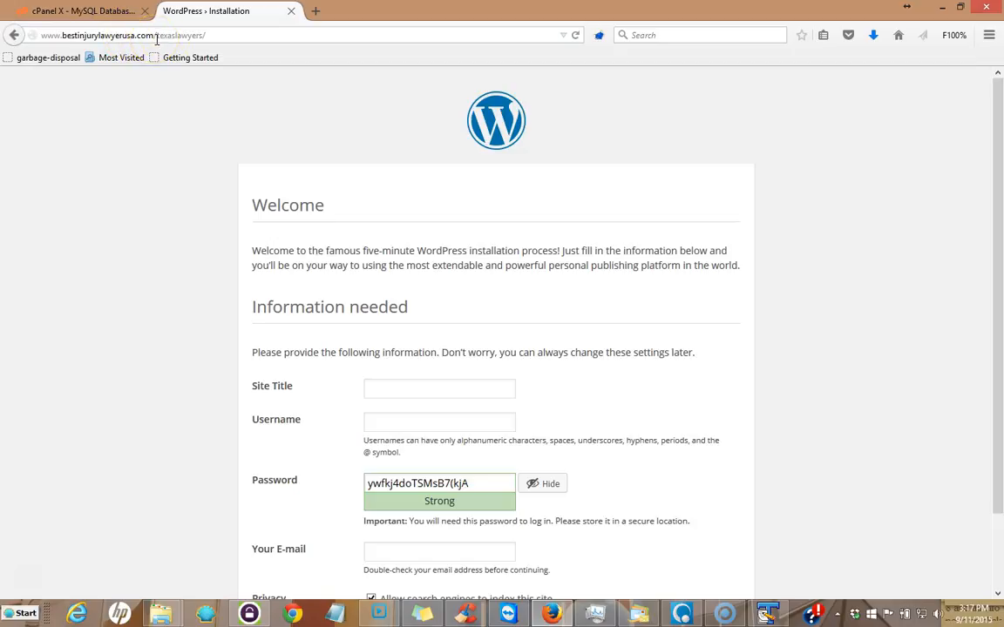
- Reload the install page and enter site title 'Texas Laywers' and an admin username
left_click(211, 36)
key("Return")
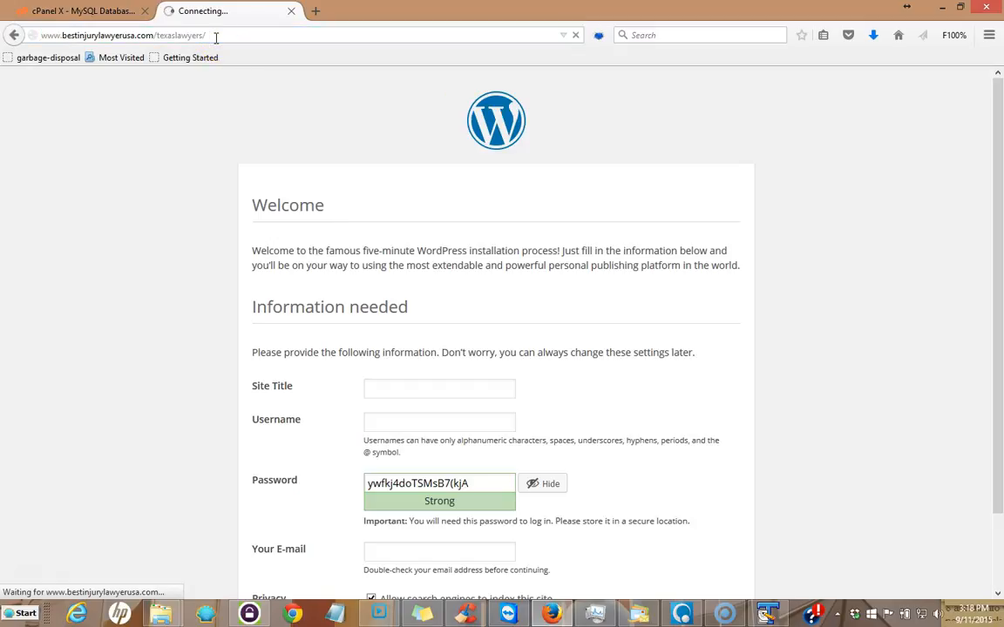
left_click(420, 385)
left_click_drag(997, 285, 1000, 324)
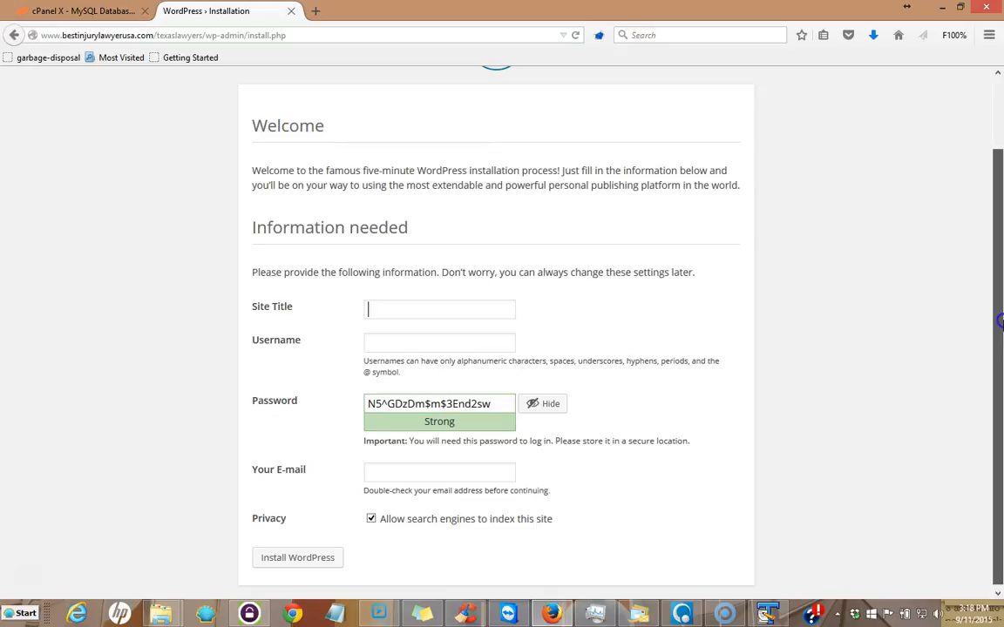
left_click_drag(1000, 322, 1000, 345)
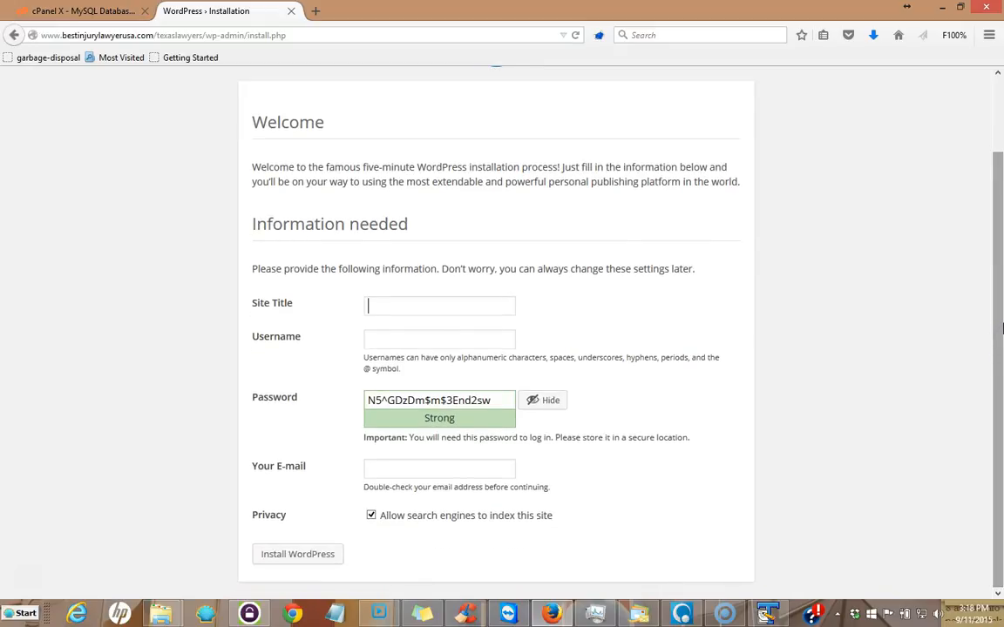
type("as Laywers")
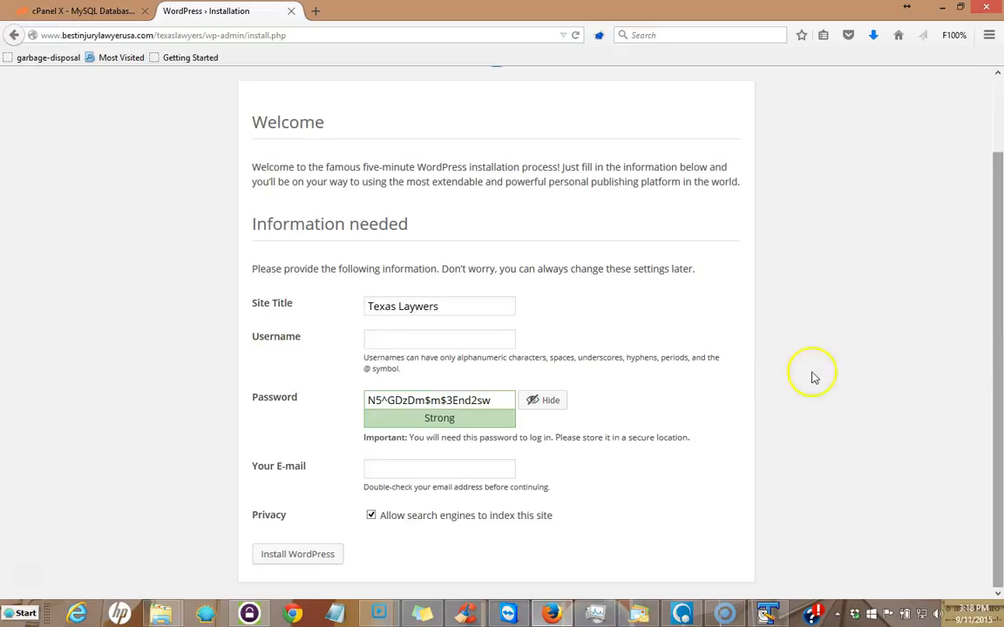
left_click(406, 337)
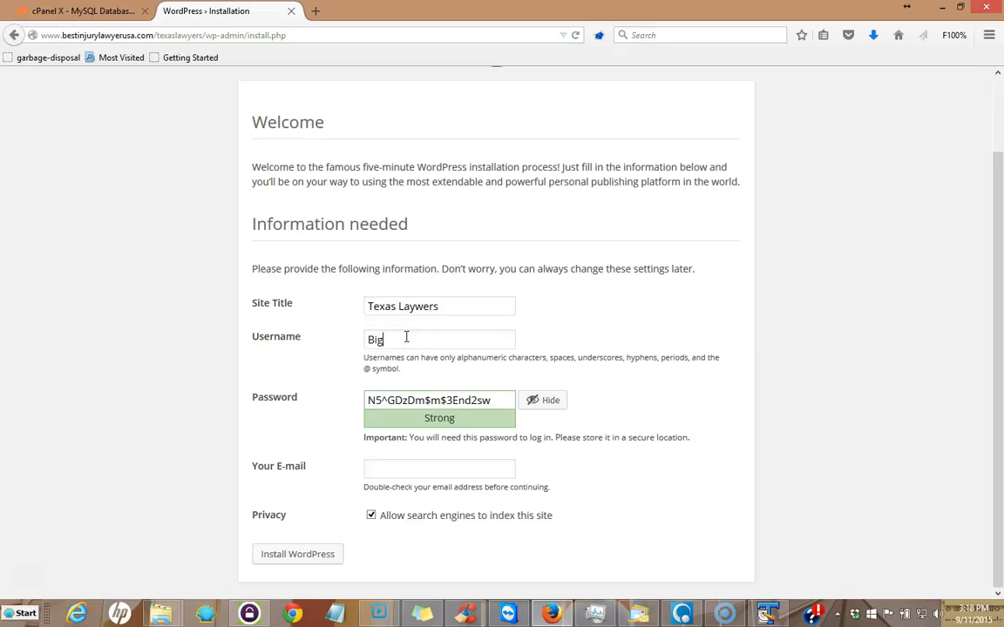
type("BigLawyer")
- Replace the generated password with a weak one, confirm weak-password use, and enter the admin e-mail
left_click_drag(505, 396, 285, 419)
key("BackSpace")
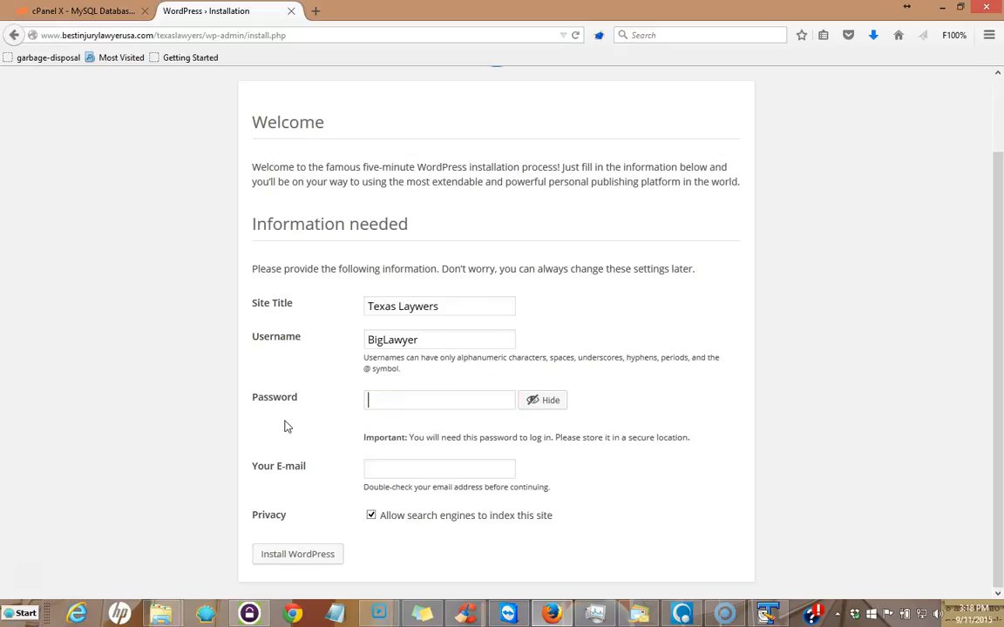
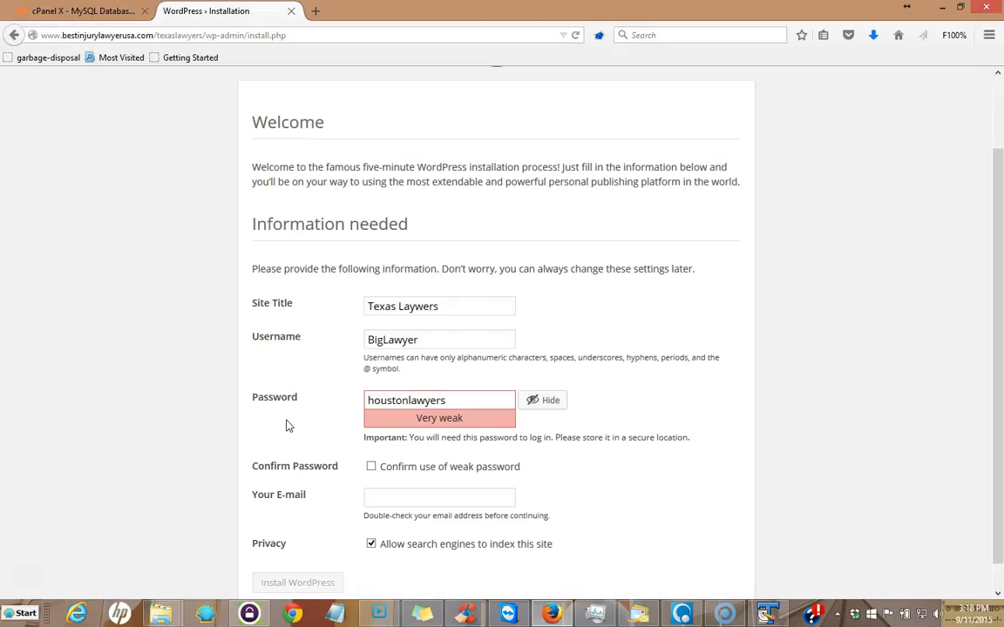
left_click(372, 467)
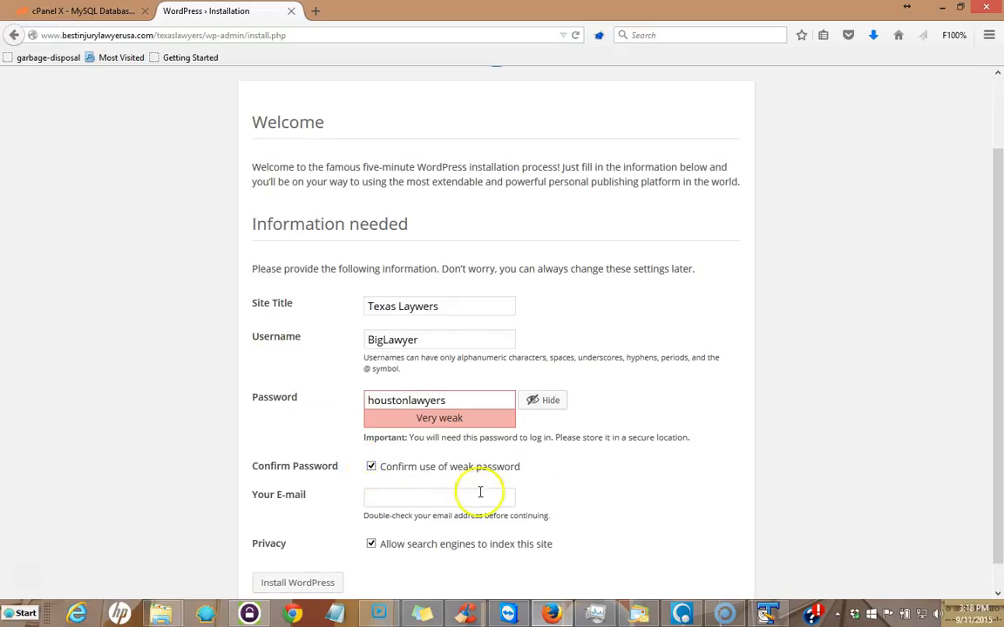
left_click(394, 503)
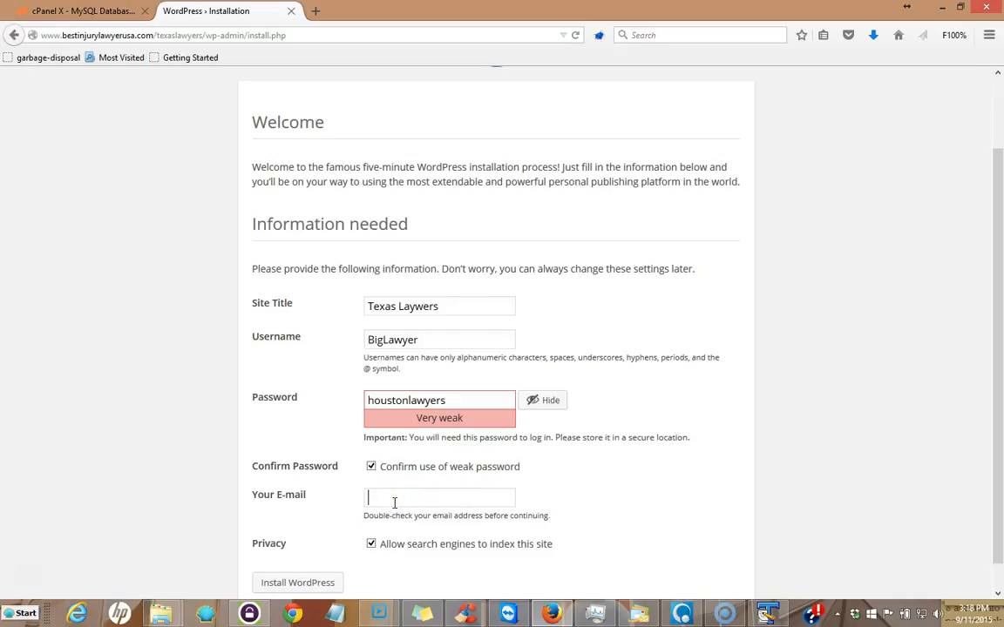
type("m")
type("you")
type("@yourem")
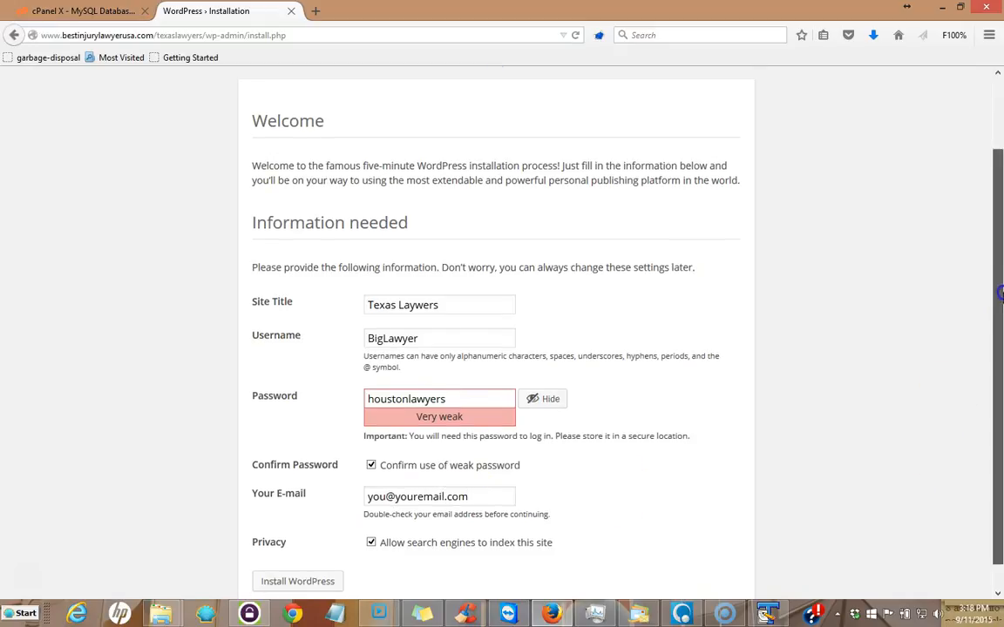
left_click_drag(995, 296, 1001, 329)
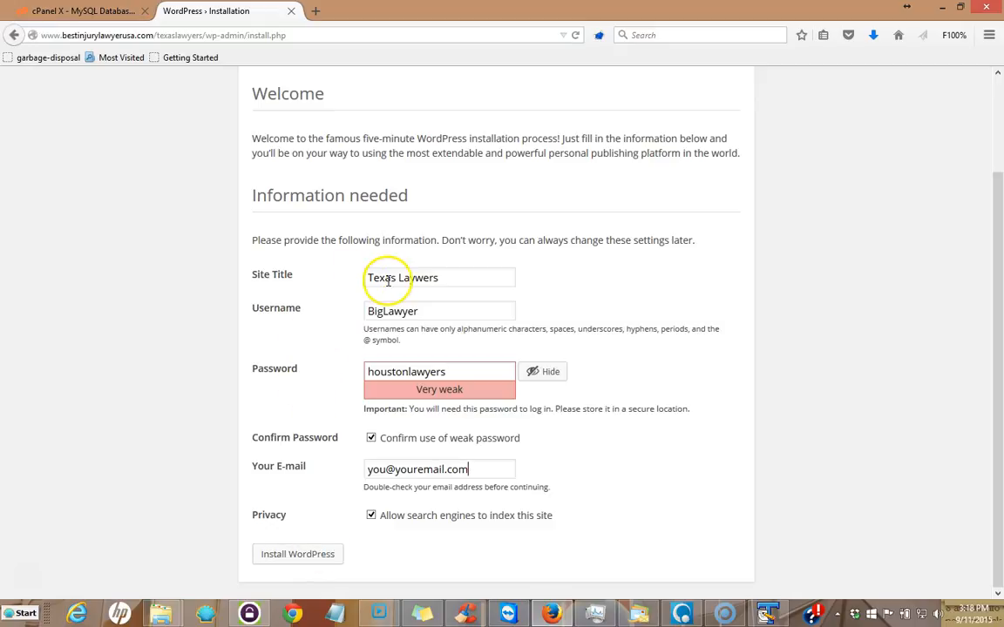
left_click(401, 309)
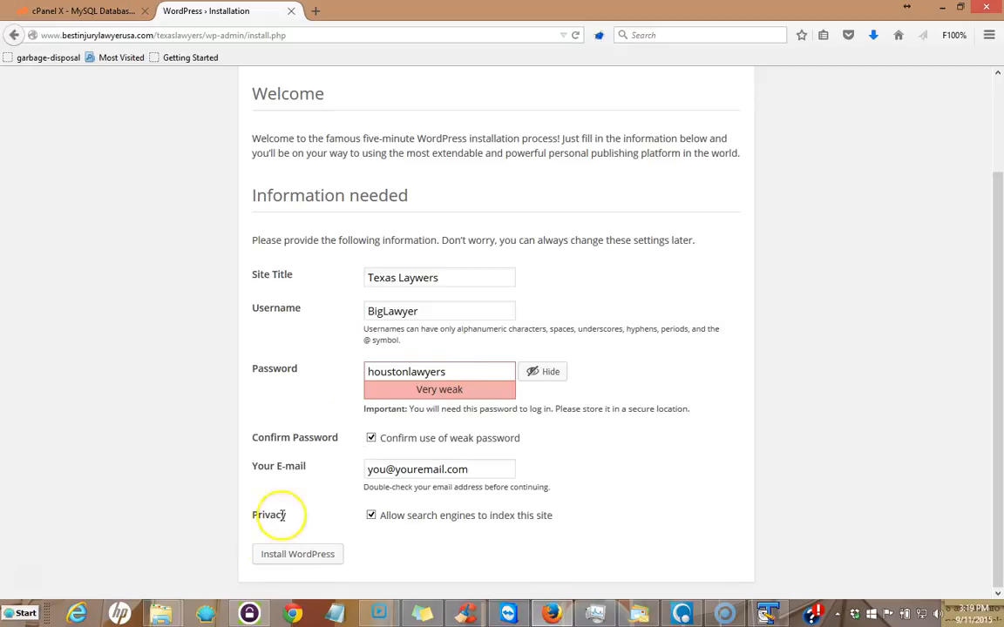
left_click(277, 559)
- Run the WordPress installation and copy the new admin username from the Success page
left_click(277, 558)
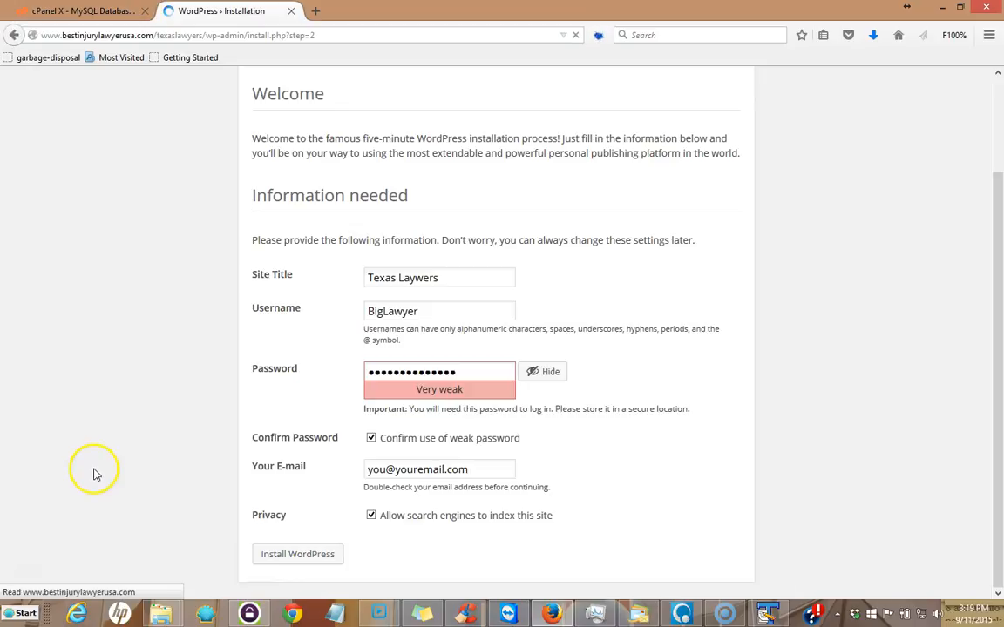
left_click_drag(419, 289, 371, 288)
right_click(370, 289)
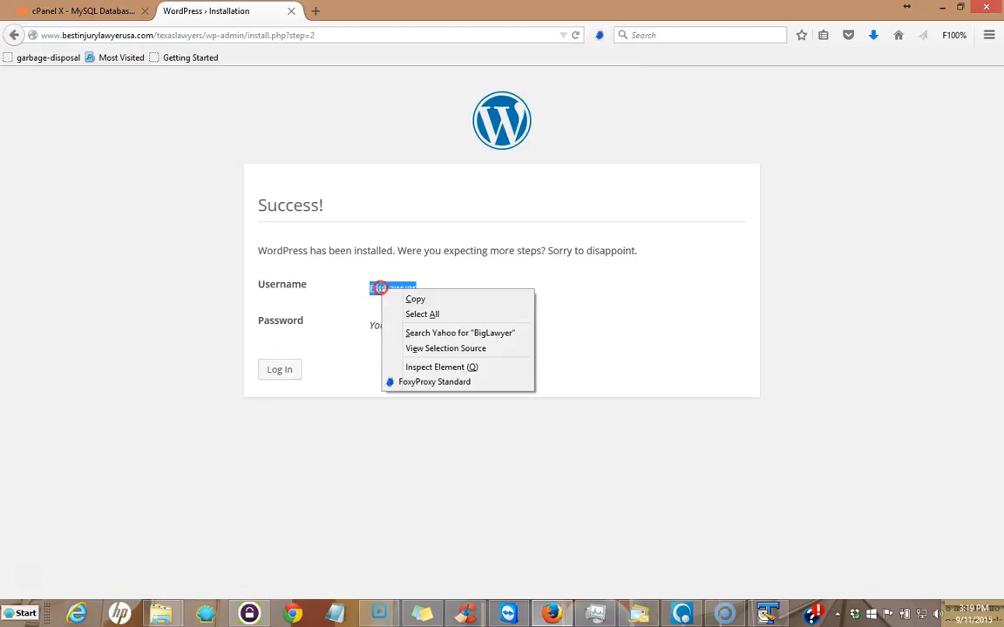
left_click(415, 298)
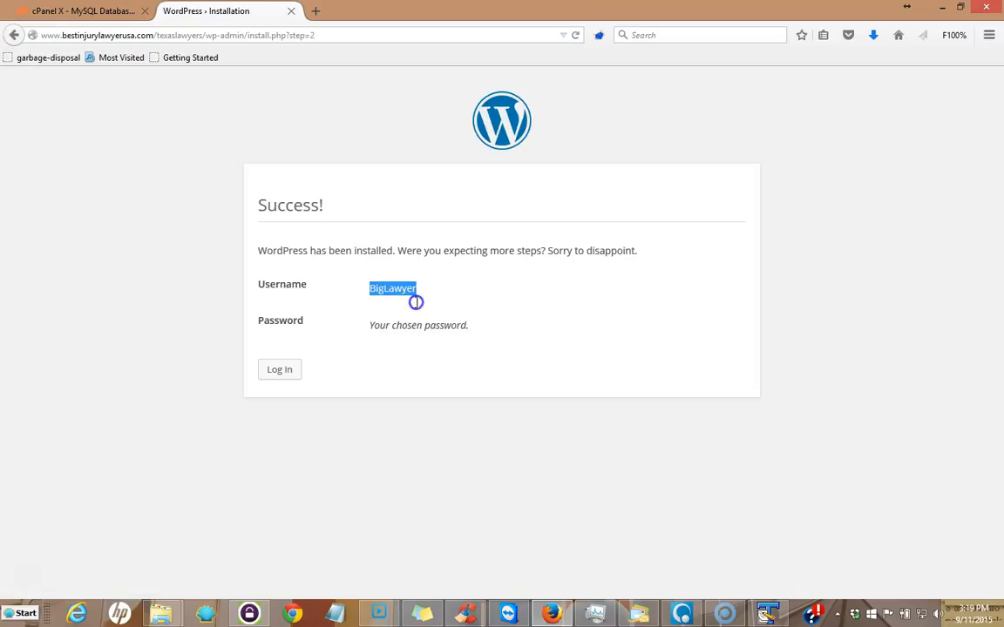
- Log in with the admin username and password to reach the Texas Laywers dashboard
left_click(285, 372)
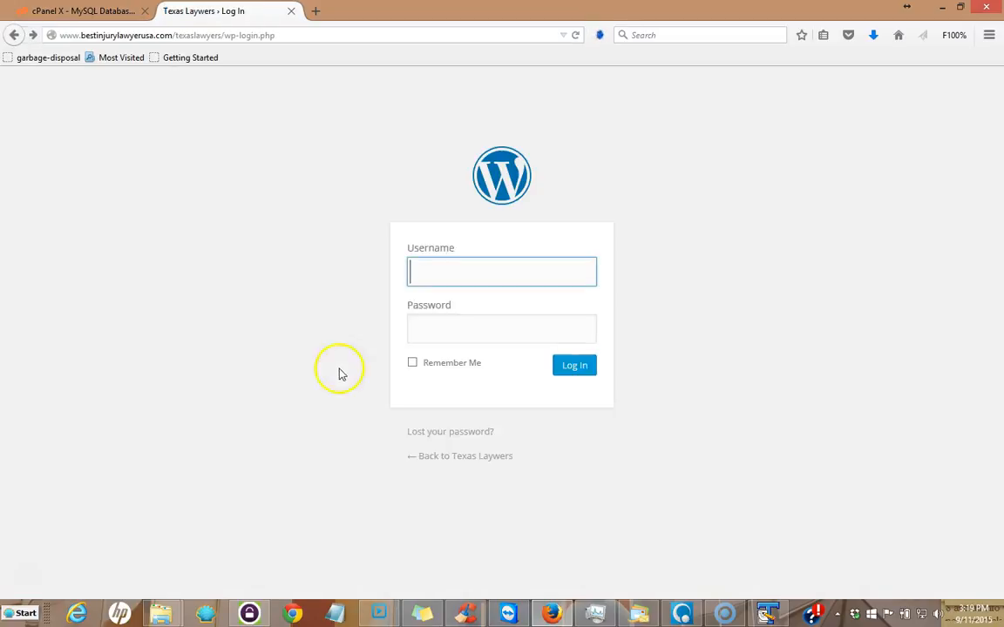
left_click(437, 267)
left_click(436, 292)
left_click(422, 326)
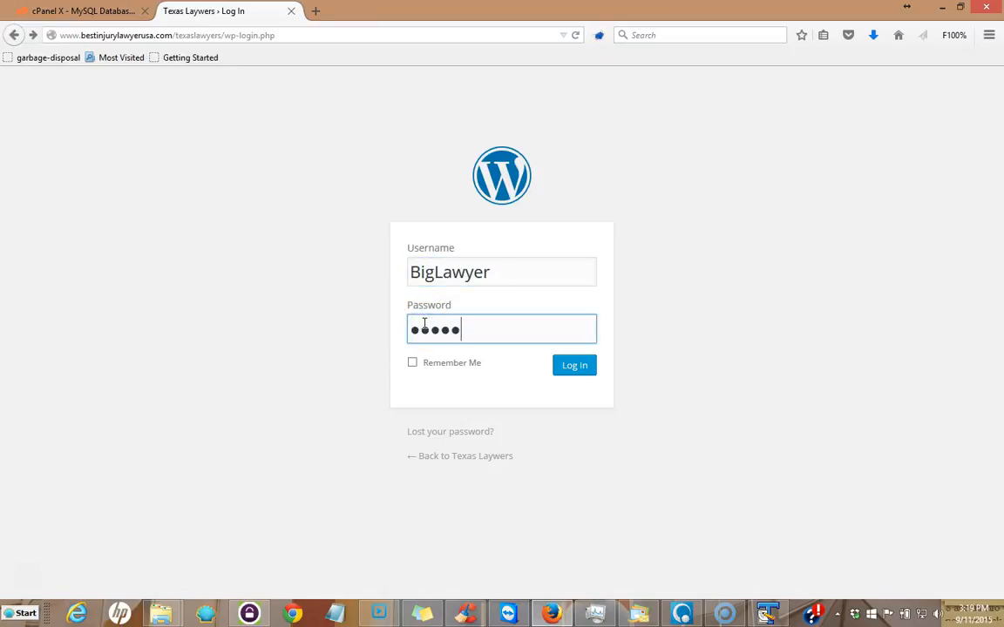
left_click(573, 367)
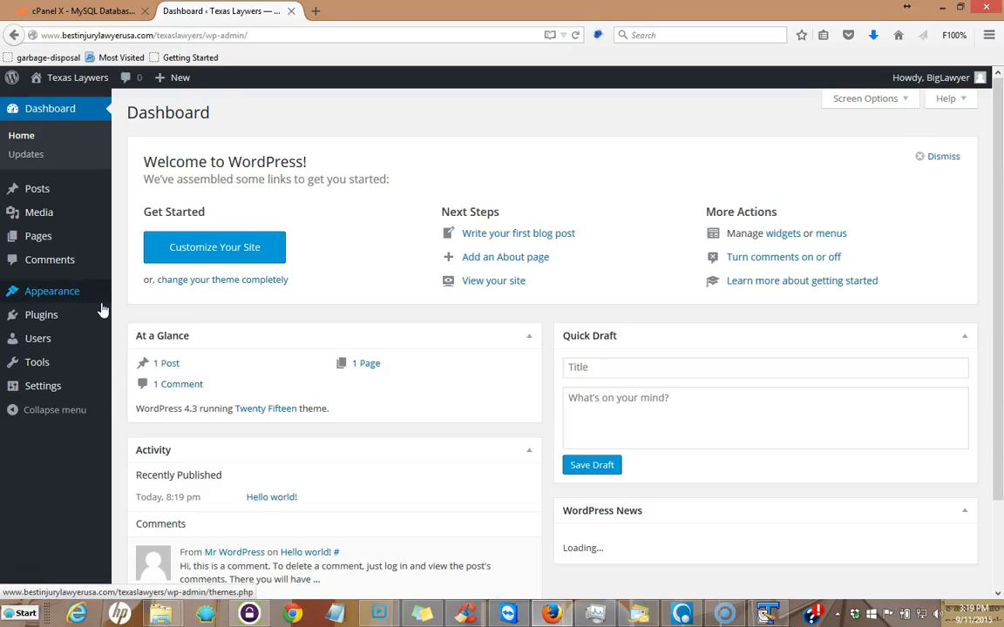
- Visit the live Texas Laywers site from the admin bar to view the Hello world! post
mouse_move(78, 80)
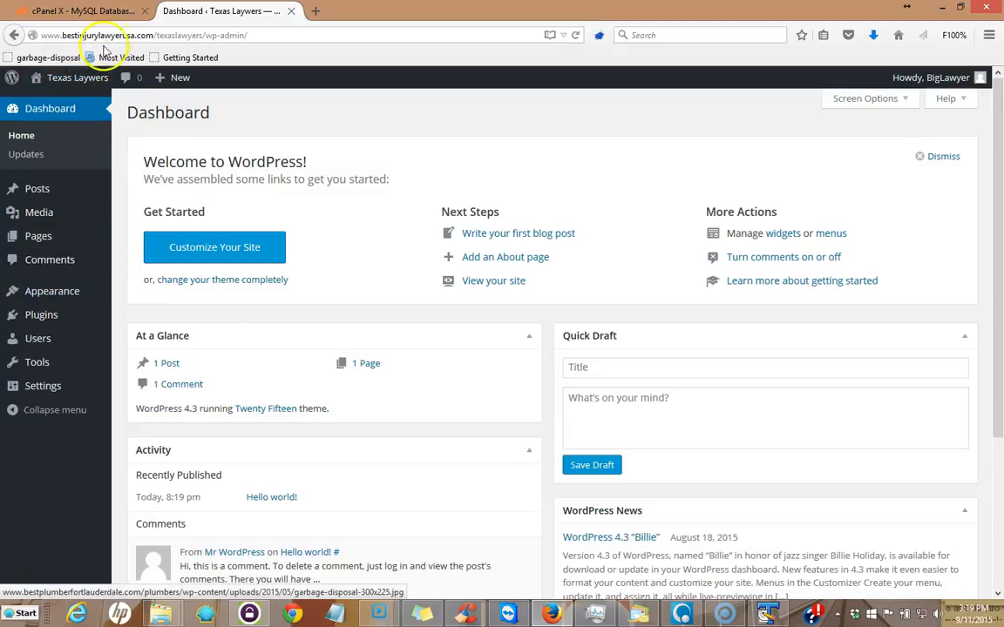
mouse_move(60, 192)
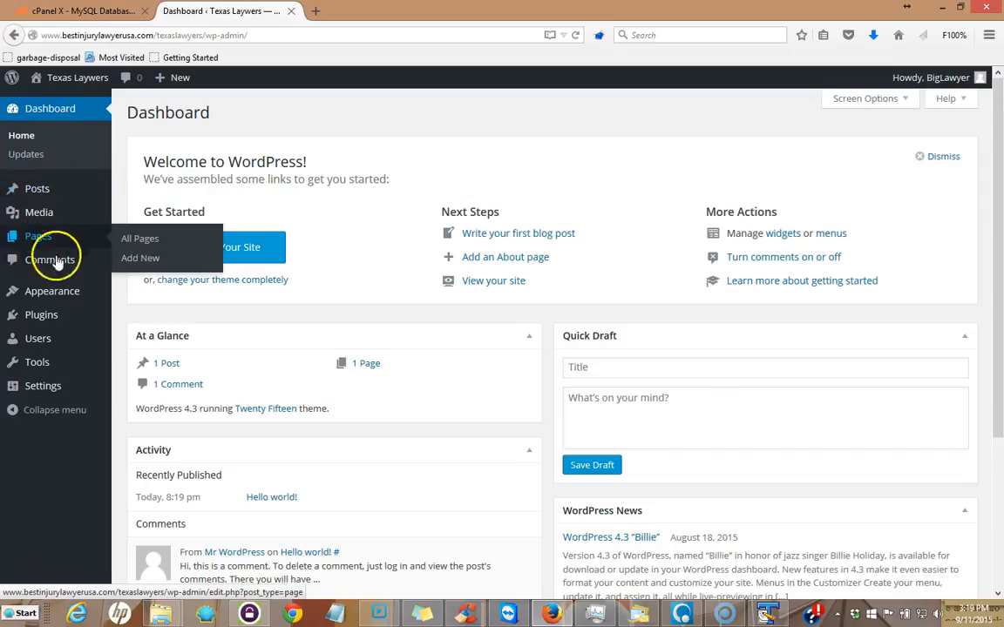
mouse_move(63, 287)
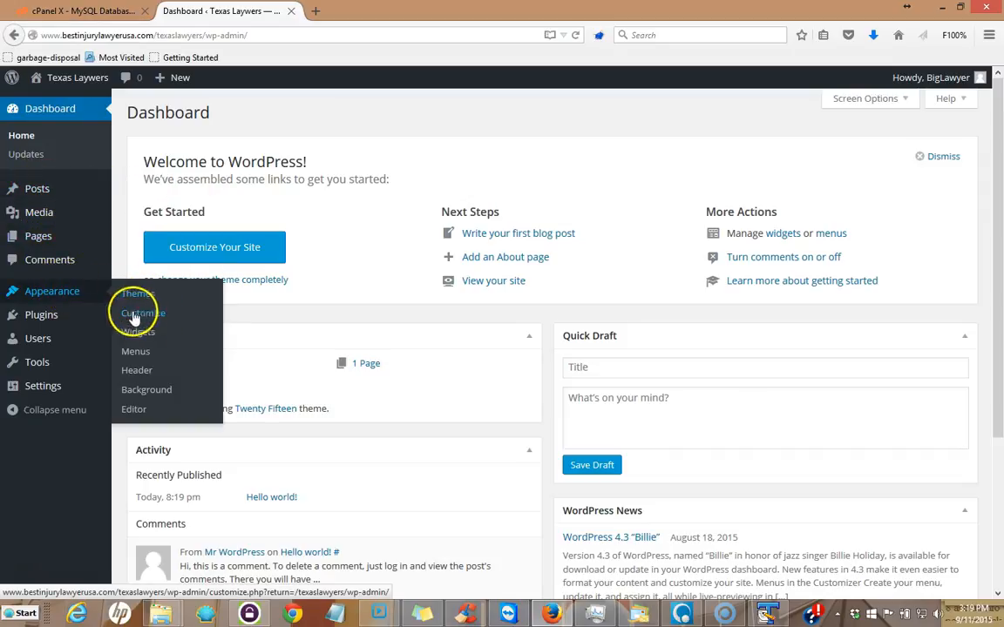
mouse_move(49, 347)
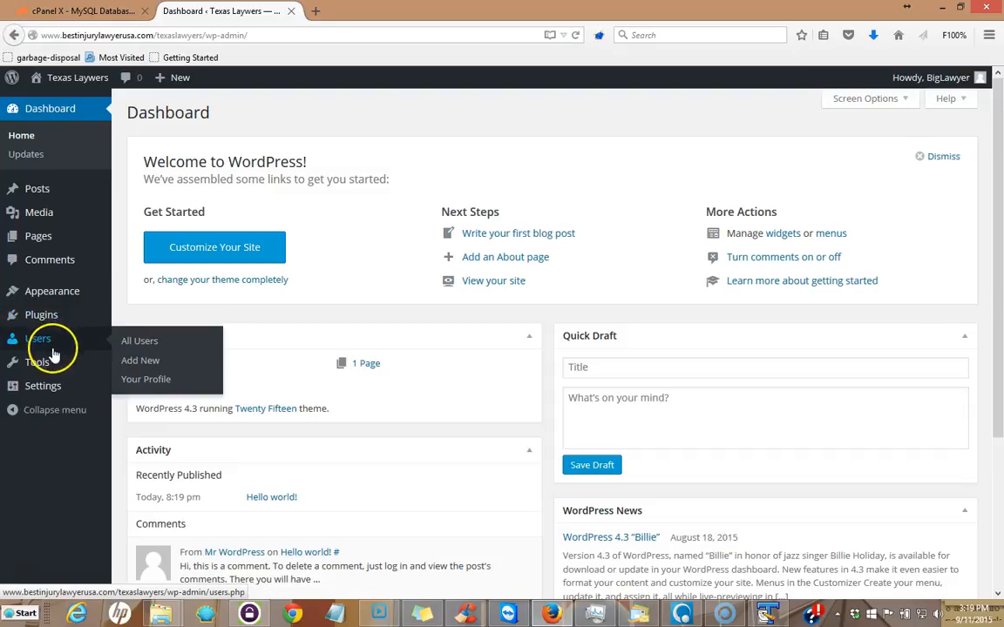
mouse_move(48, 321)
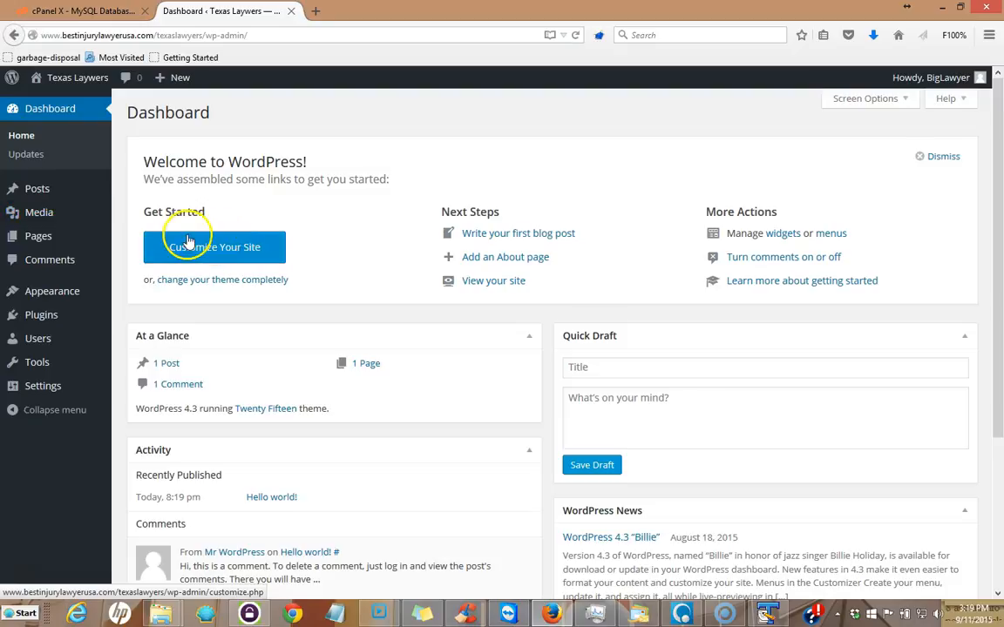
left_click(59, 103)
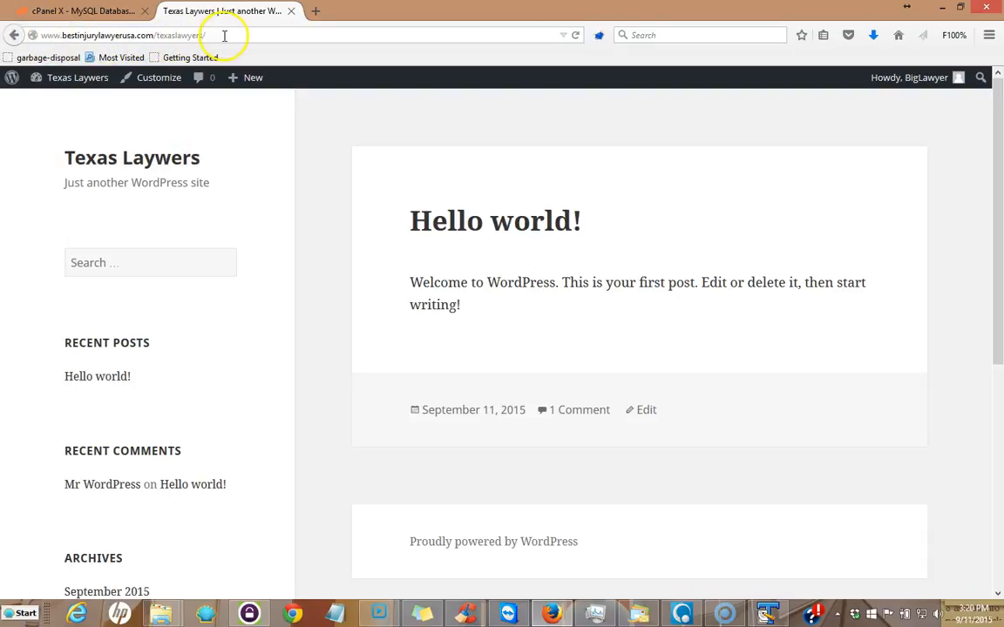
left_click_drag(999, 212, 990, 160)
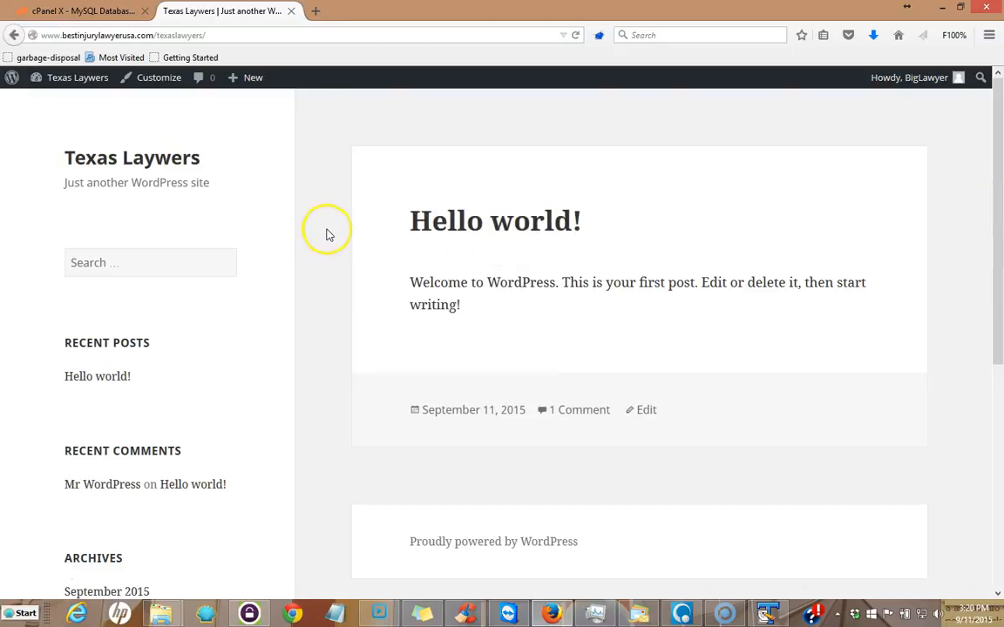